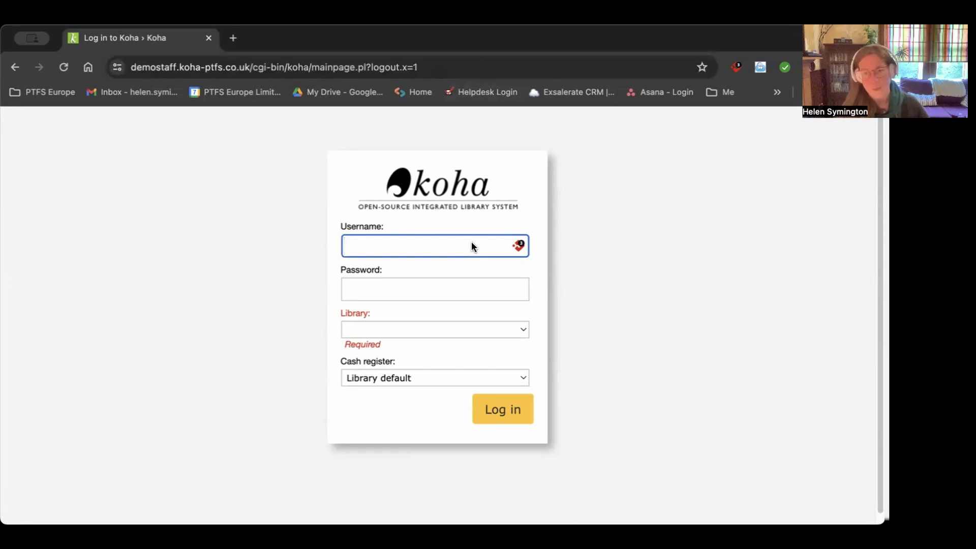
# Log in with the first saved staff username and password, choosing Main Library and the TILL1 cash register.
pyautogui.click(519, 246)
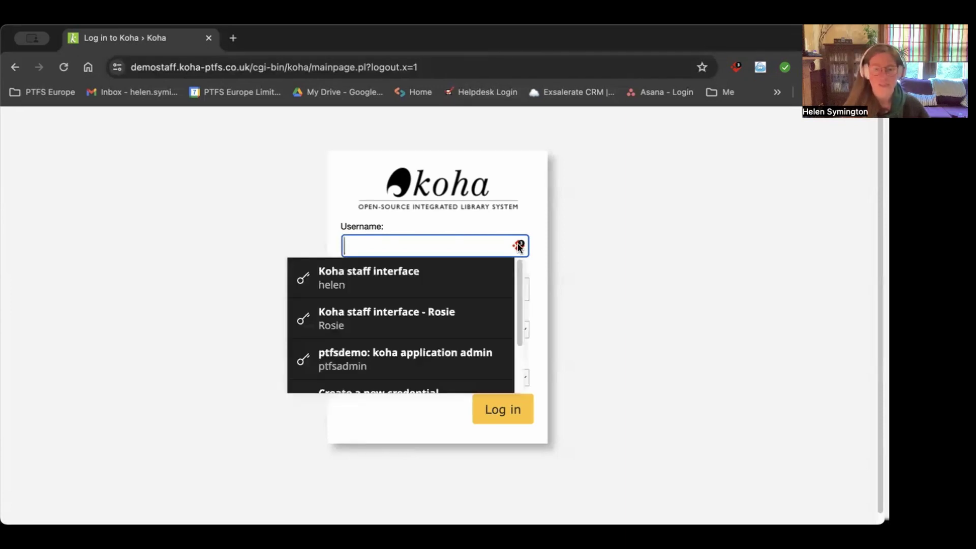
pyautogui.click(413, 279)
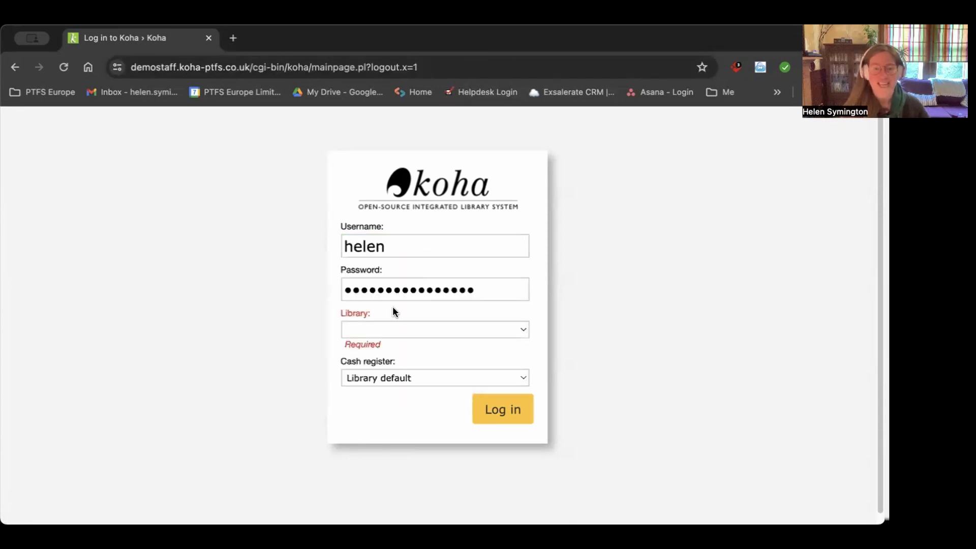
pyautogui.click(387, 332)
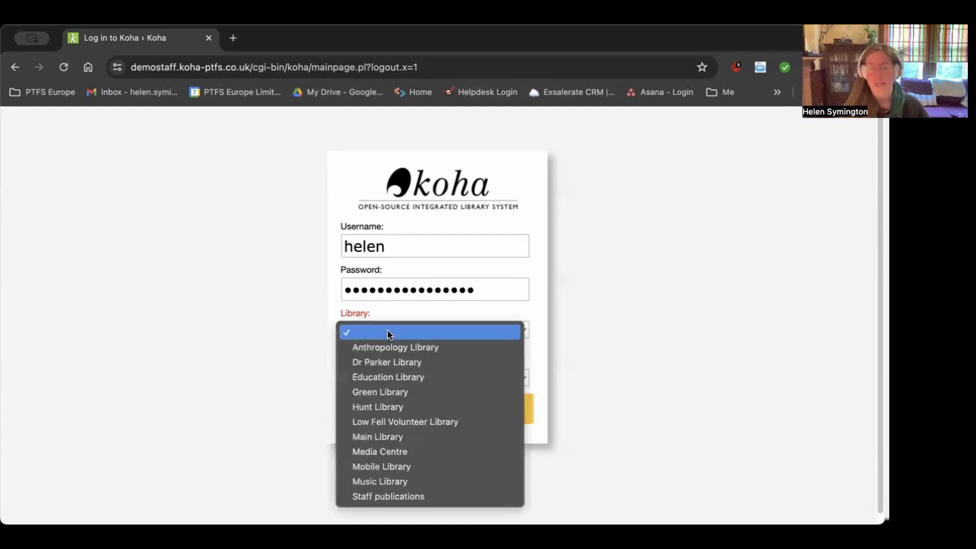
pyautogui.click(390, 435)
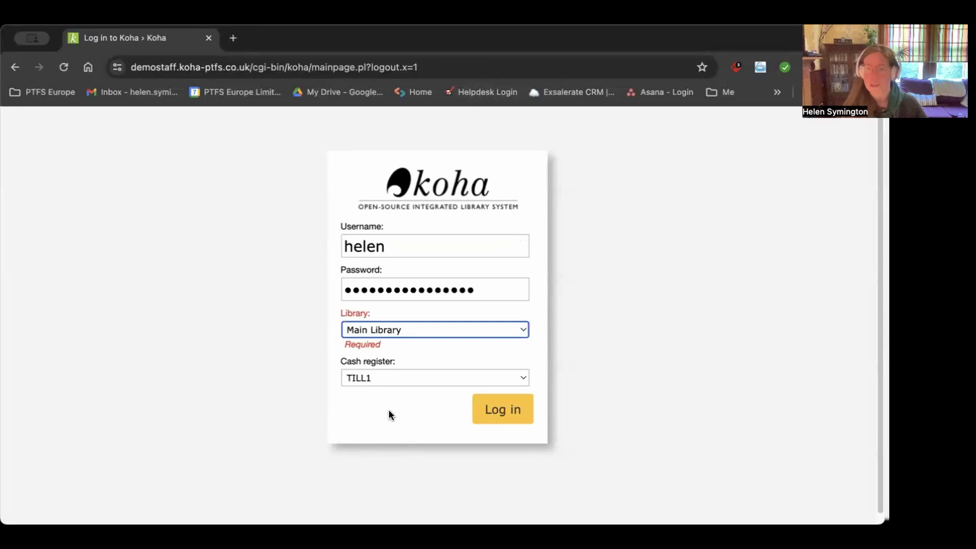
pyautogui.click(386, 379)
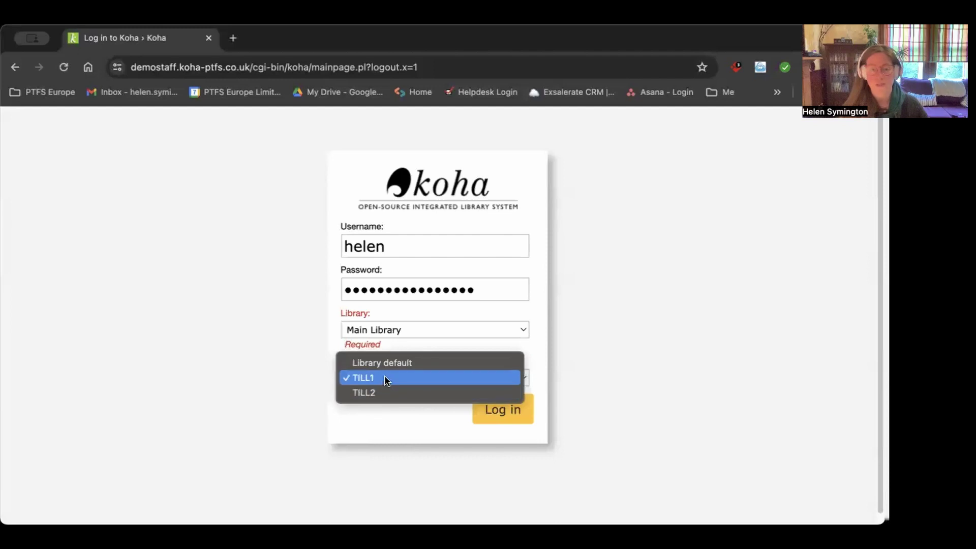
pyautogui.click(384, 377)
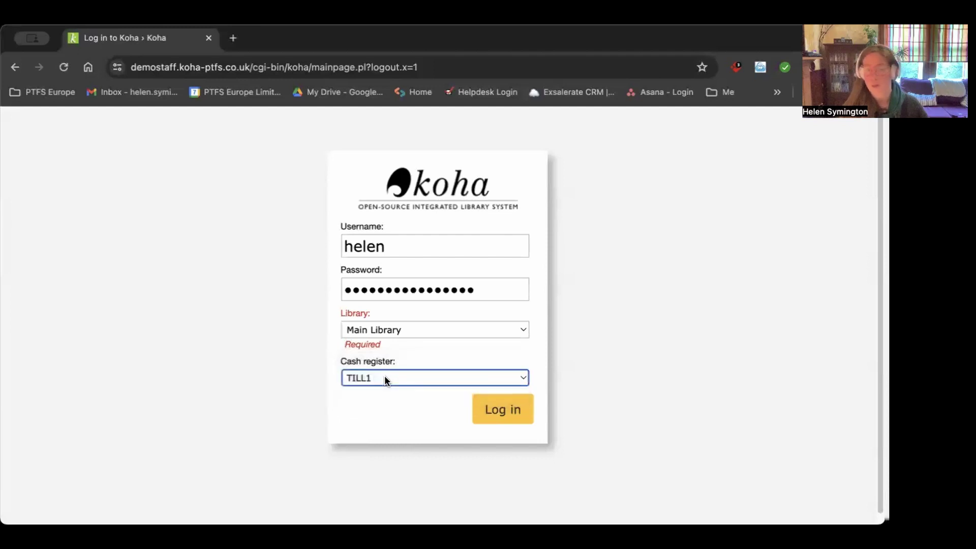
pyautogui.click(506, 413)
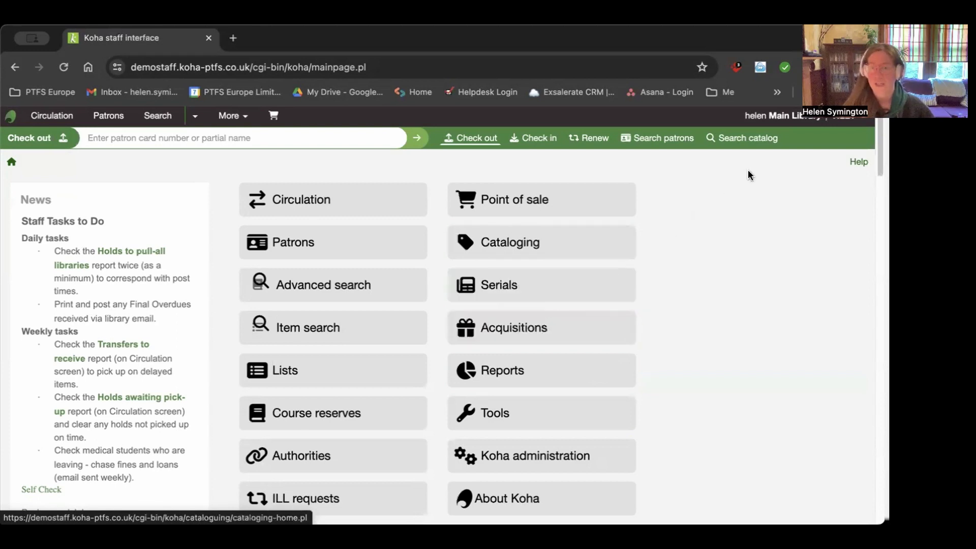
# Log out, and log in to Main Library with the second saved staff username and password.
pyautogui.click(784, 117)
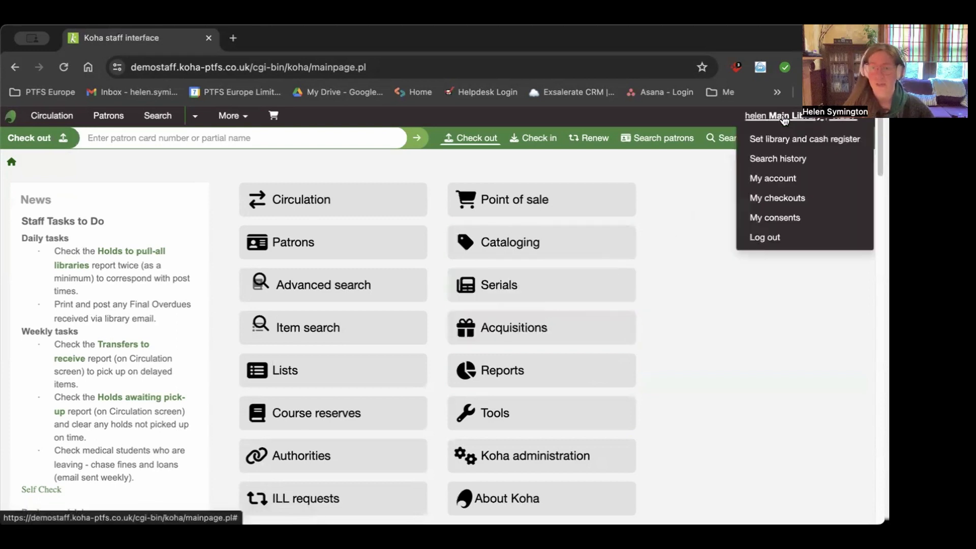
pyautogui.click(768, 238)
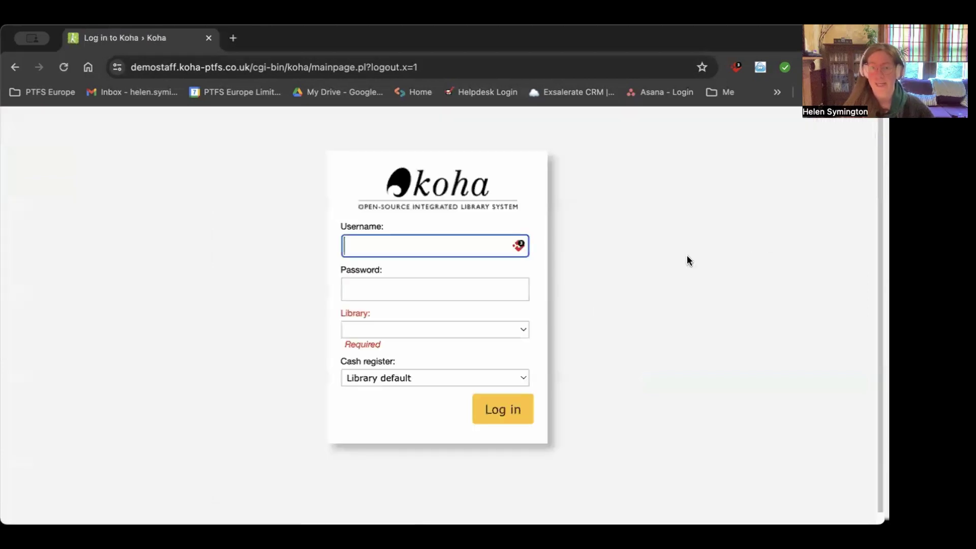
pyautogui.click(519, 246)
pyautogui.click(420, 321)
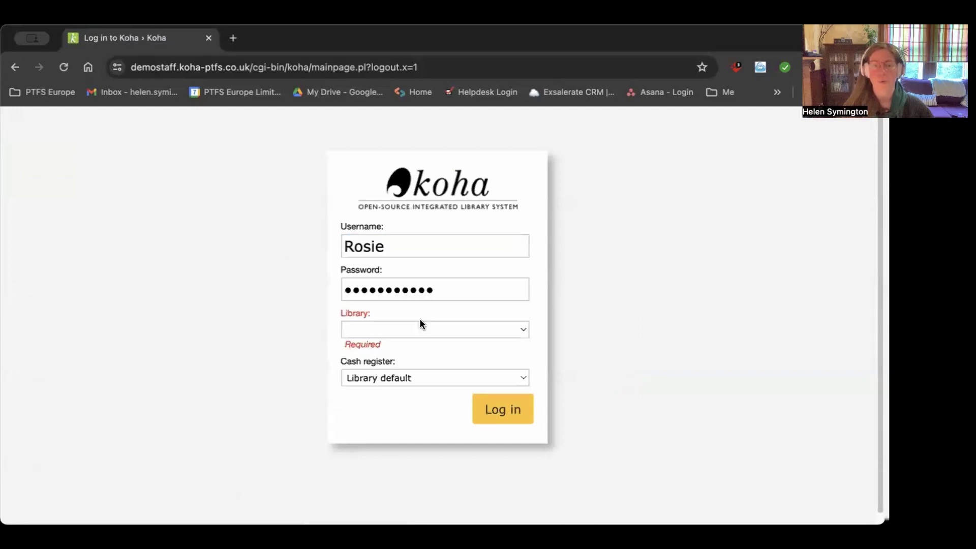
pyautogui.click(412, 333)
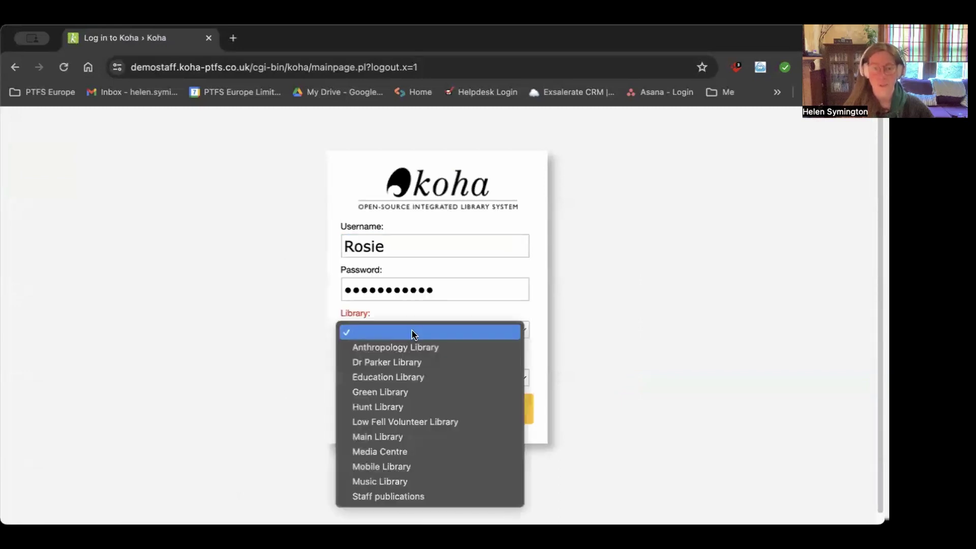
pyautogui.click(398, 436)
pyautogui.click(507, 413)
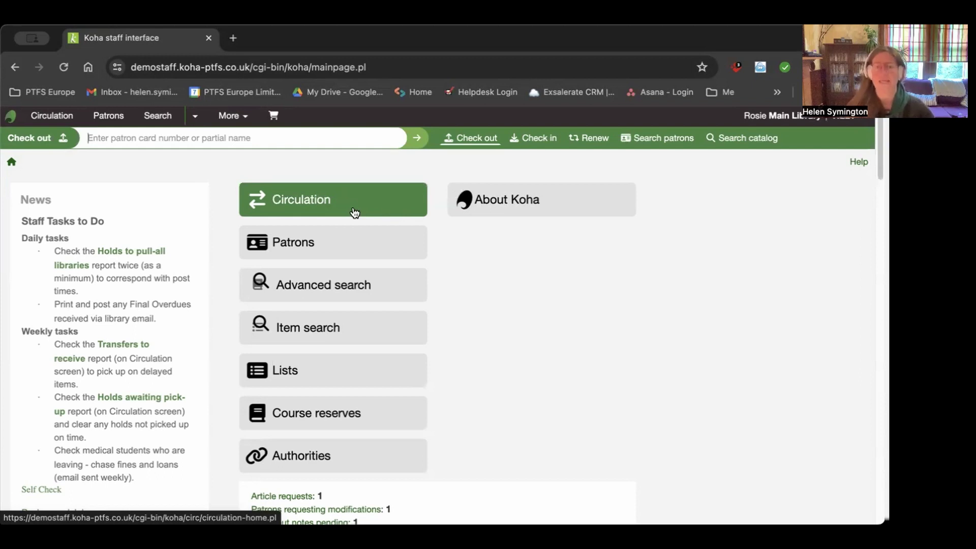
# Log out of the second staff account and log in to Main Library again with the first saved username and password.
pyautogui.click(787, 119)
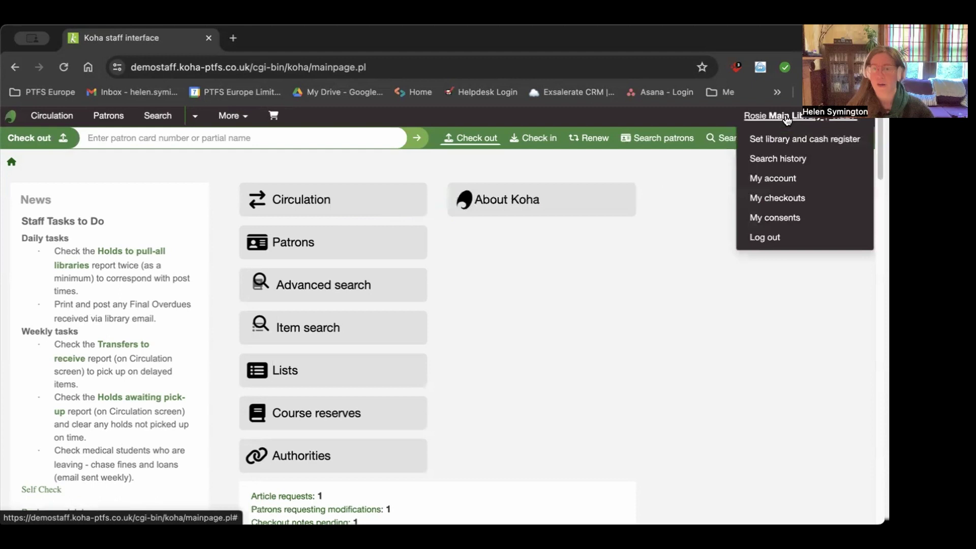
pyautogui.click(774, 238)
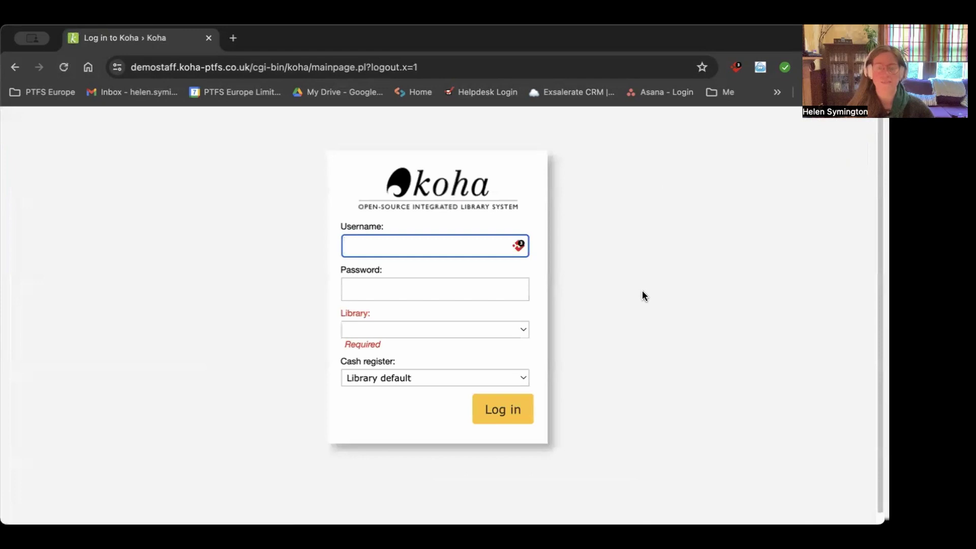
pyautogui.click(519, 246)
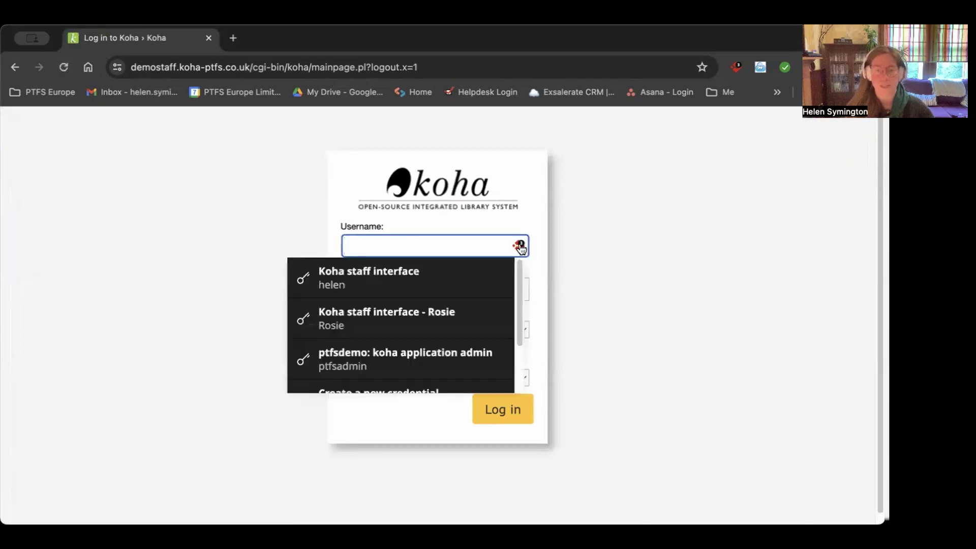
pyautogui.click(416, 276)
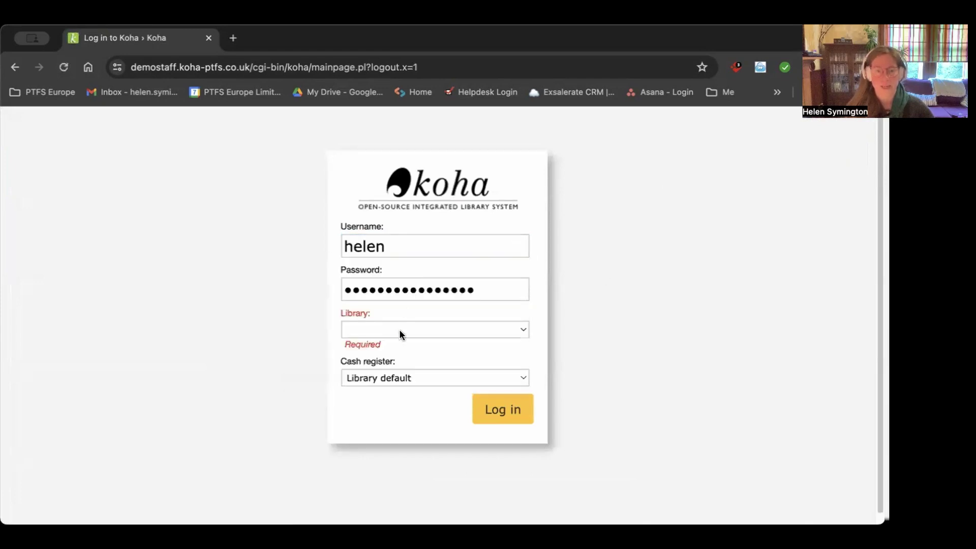
pyautogui.click(400, 330)
pyautogui.click(386, 436)
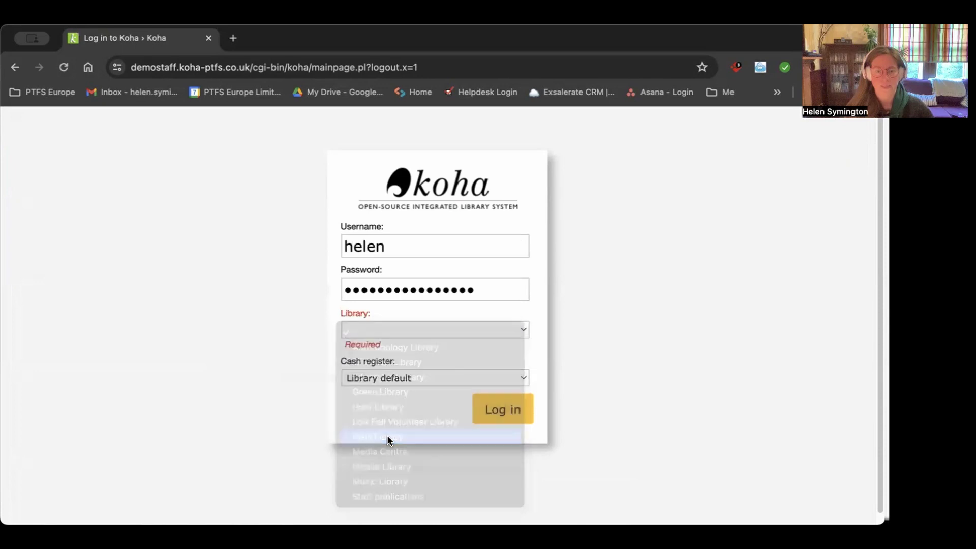
pyautogui.click(504, 413)
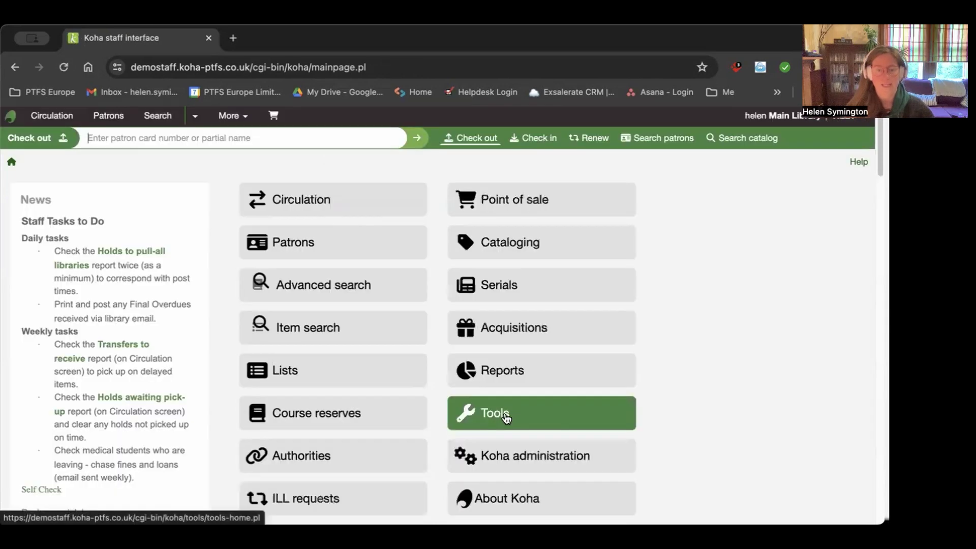
# View the Circulation module from both the home page and the header navigation, returning to the home page each time.
pyautogui.click(339, 209)
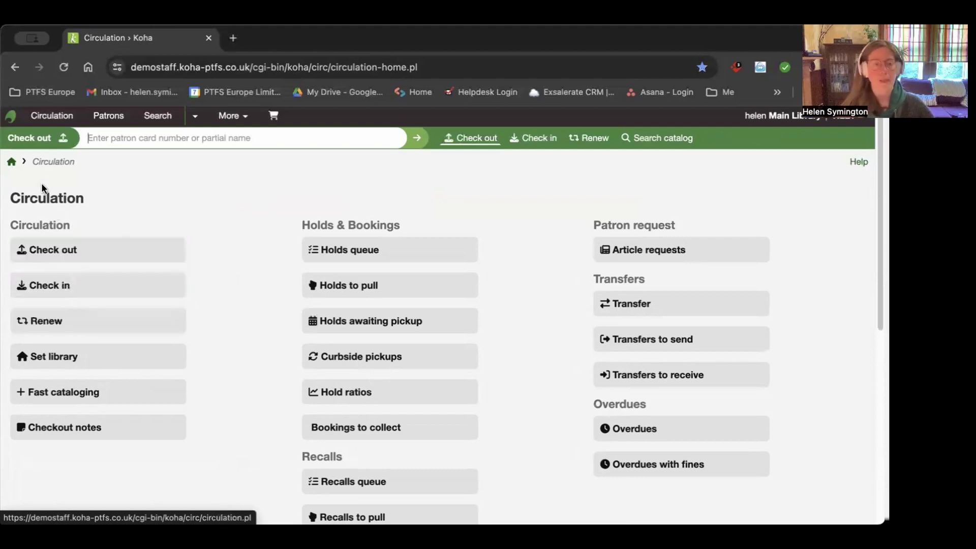
pyautogui.click(11, 163)
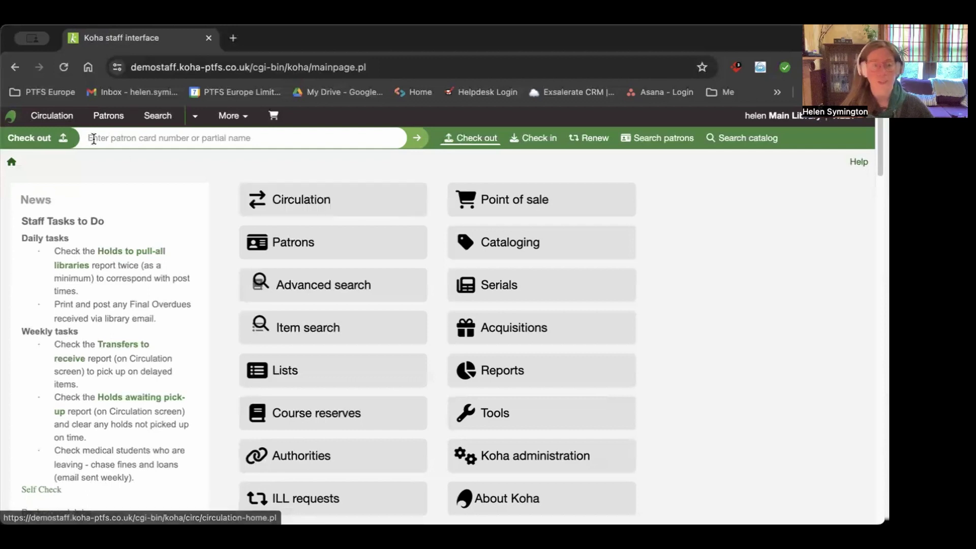
pyautogui.click(58, 120)
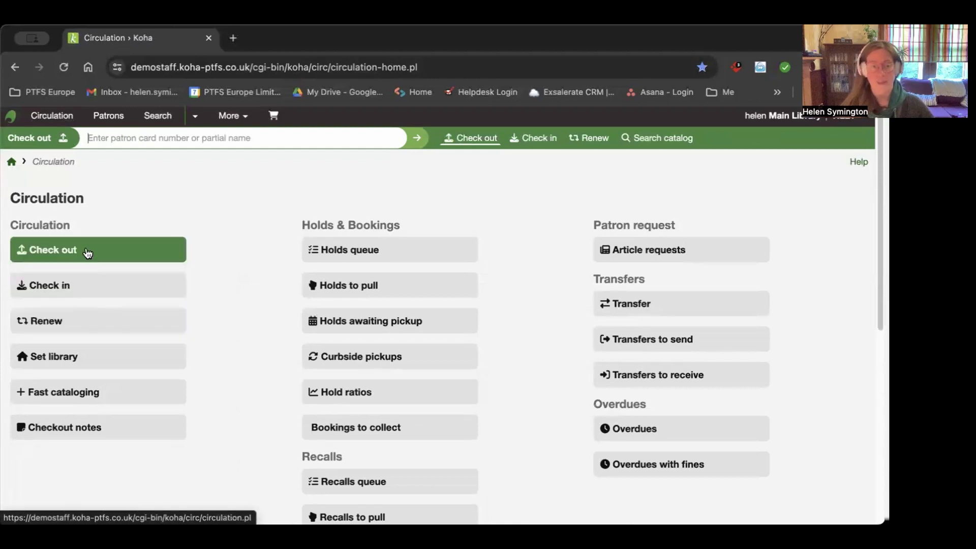
pyautogui.click(12, 164)
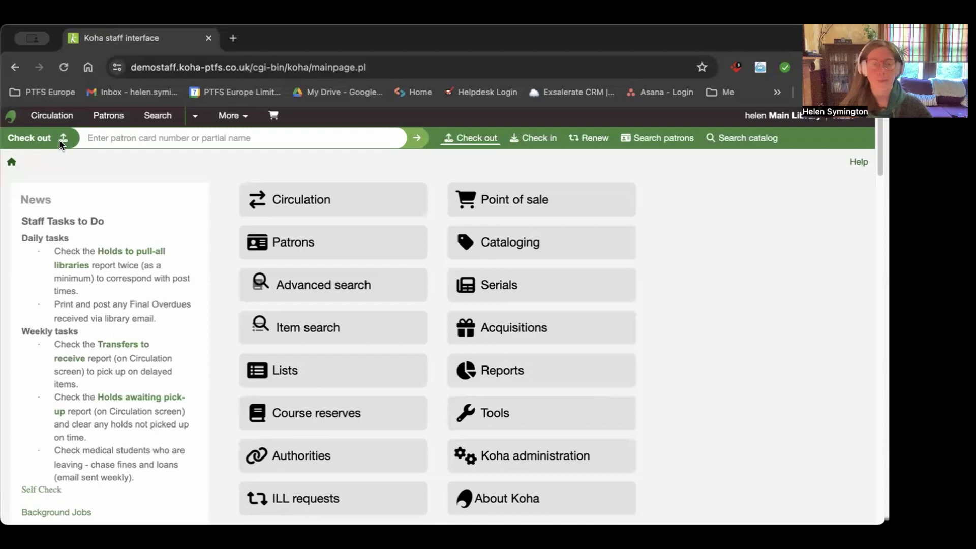
# Look up a patron by first name for checkout, view the matching staff patron's Checkouts page, and return to the home page.
pyautogui.write('helen')
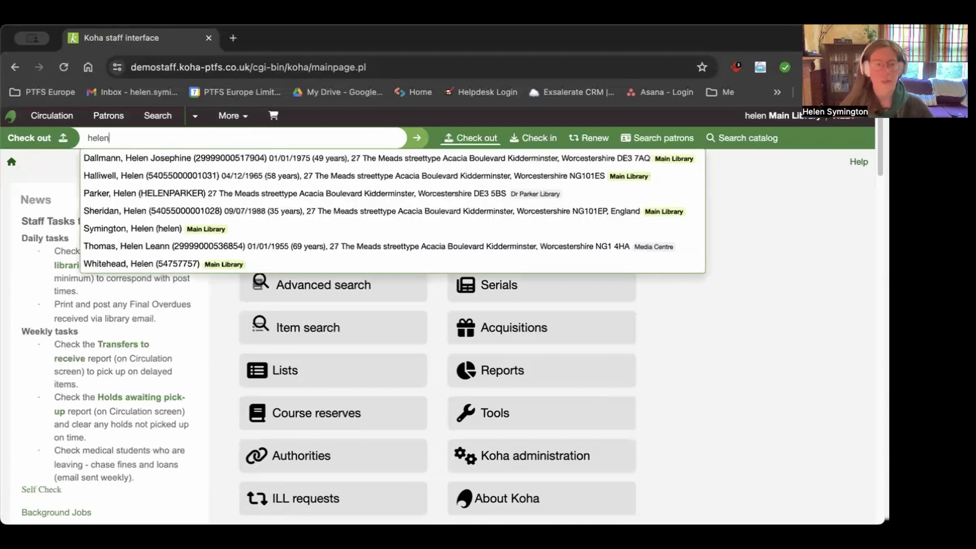
pyautogui.click(126, 225)
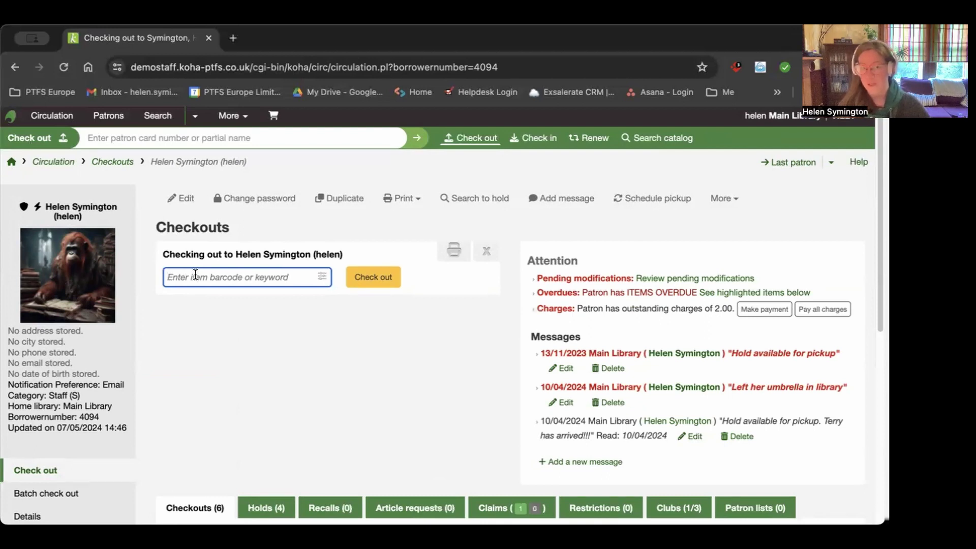
pyautogui.click(13, 166)
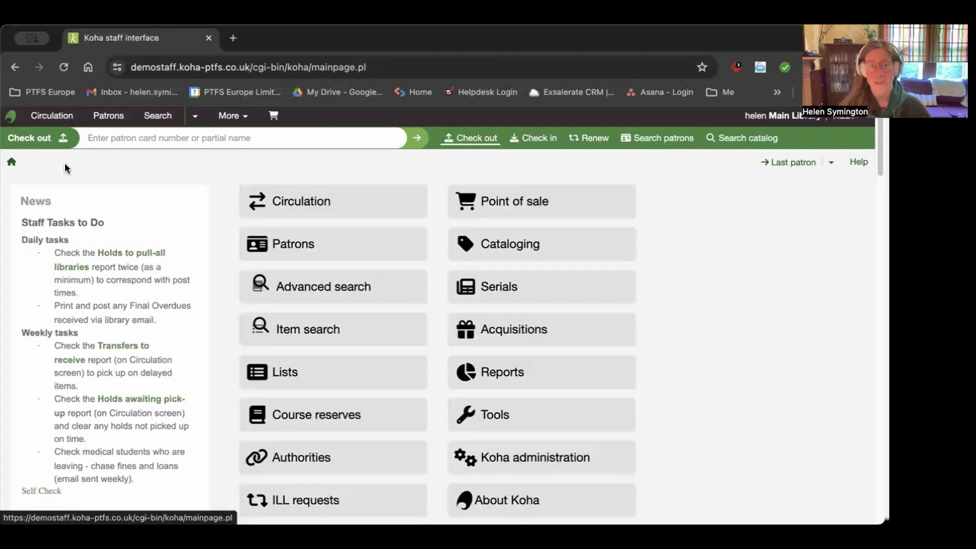
# View the Circulation module once and the Patrons module twice, returning to the home page after each visit.
pyautogui.click(279, 206)
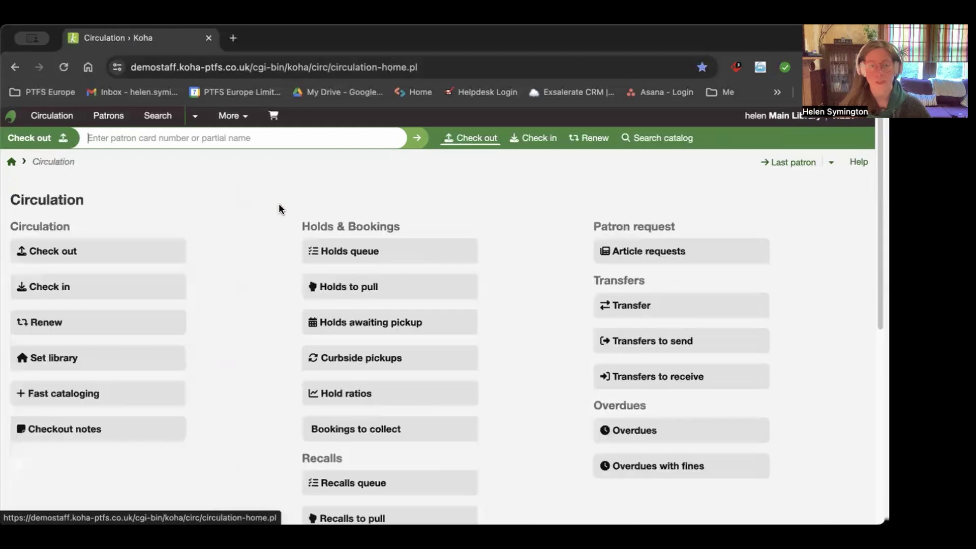
pyautogui.click(13, 118)
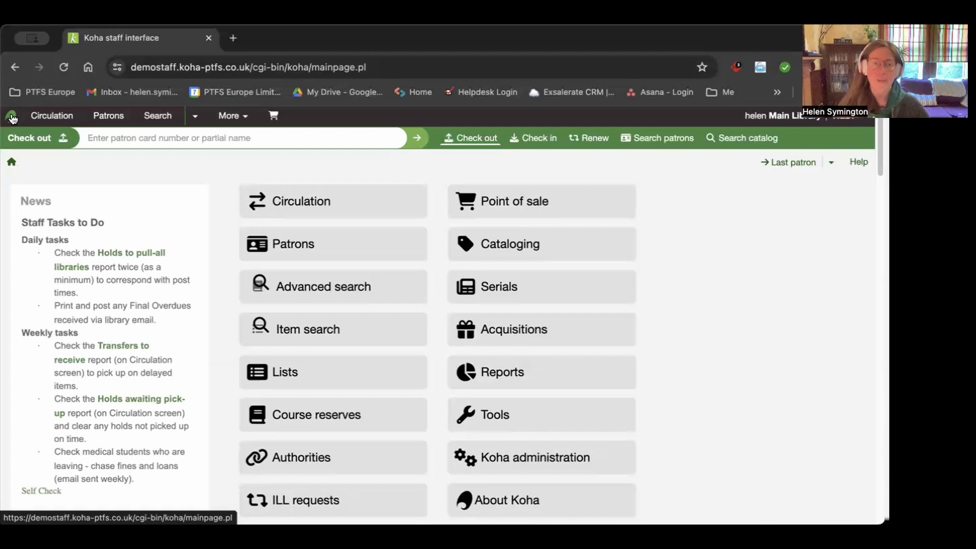
pyautogui.click(299, 245)
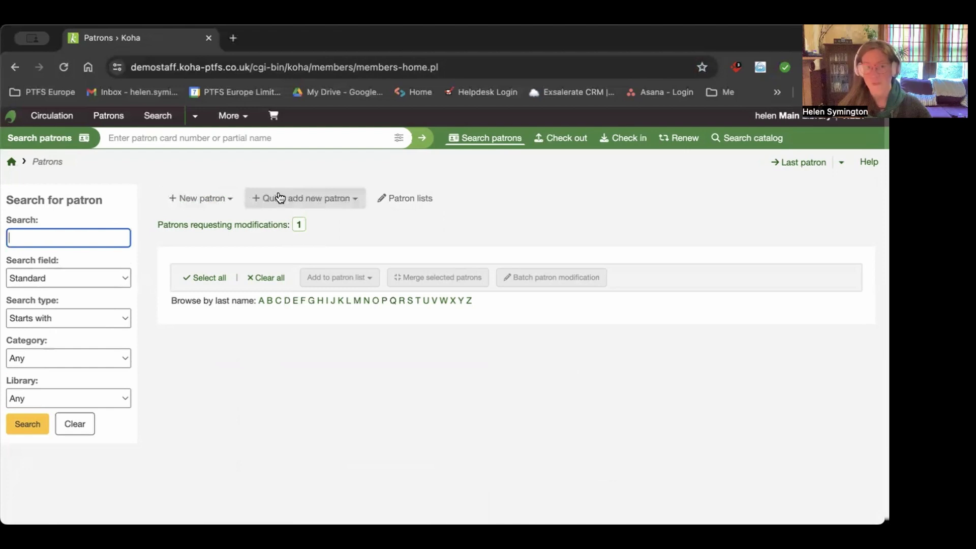
pyautogui.click(10, 163)
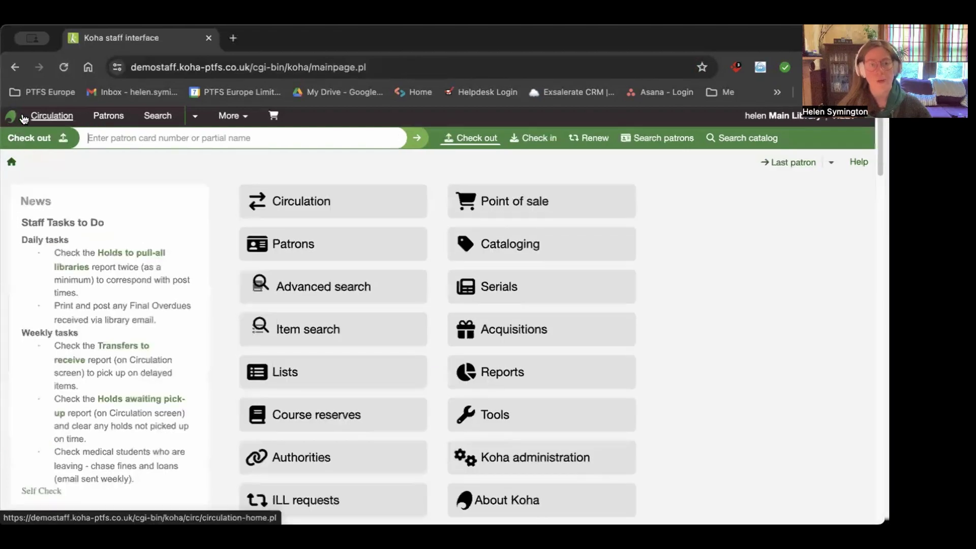
pyautogui.click(108, 116)
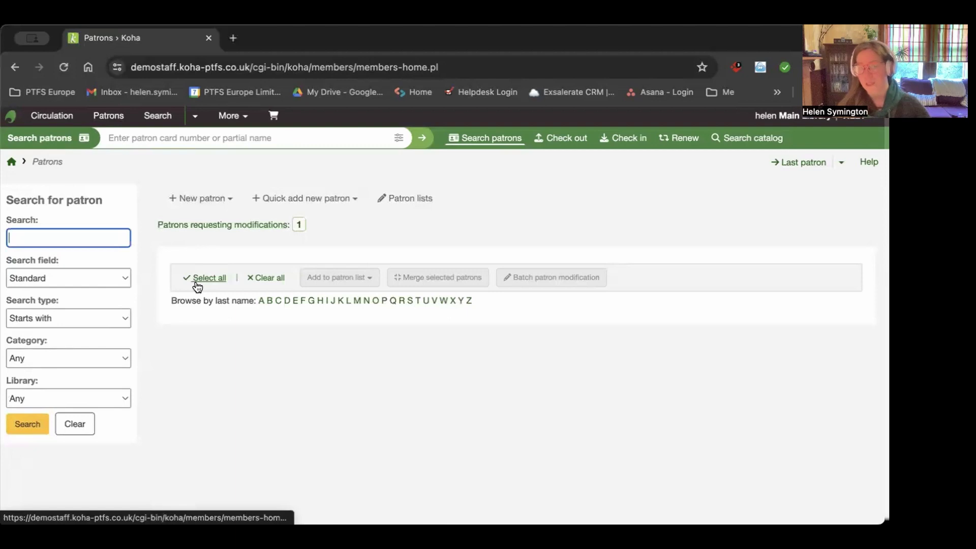
pyautogui.click(11, 164)
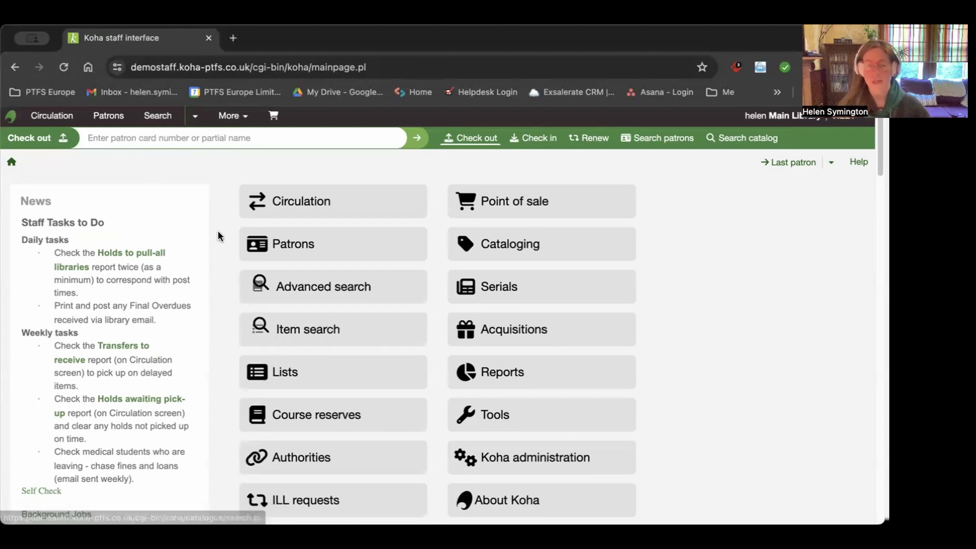
# Examine the catalogue's Advanced search form and its item type limits, and return to the home page.
pyautogui.click(309, 293)
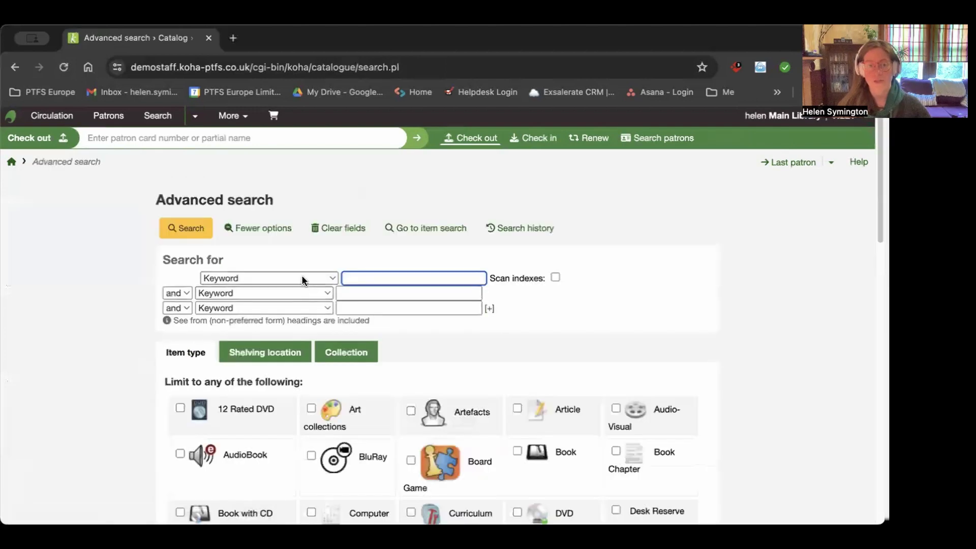
pyautogui.scroll(-3, 508, 315)
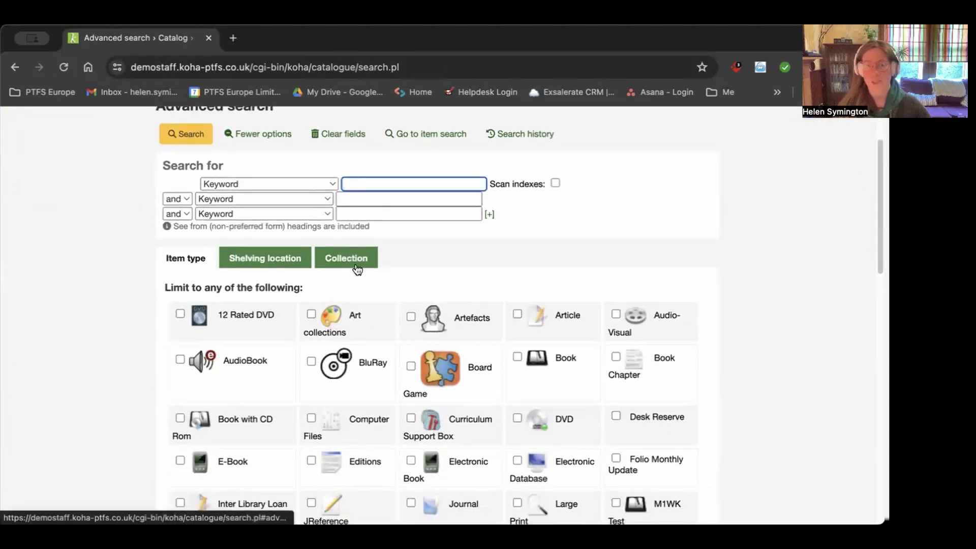
pyautogui.scroll(3, 304, 288)
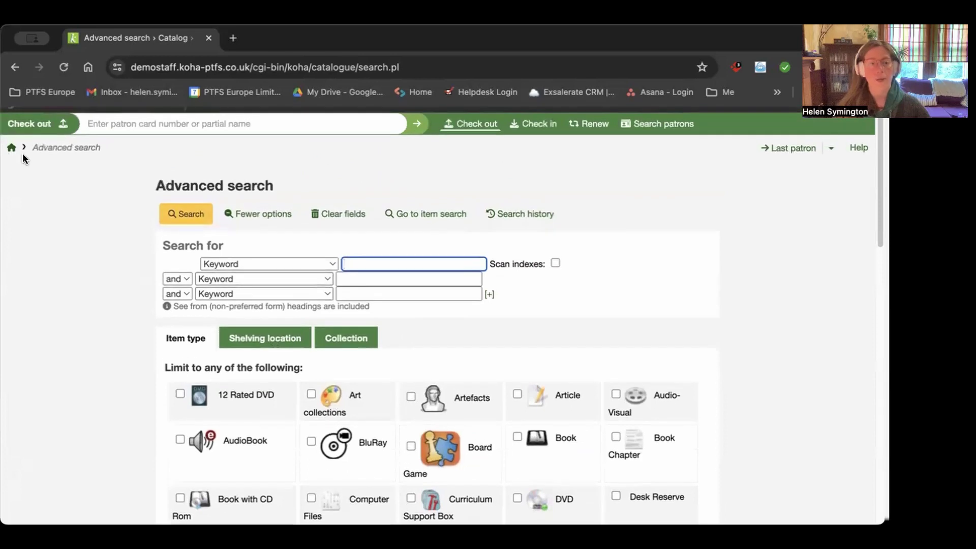
pyautogui.click(11, 150)
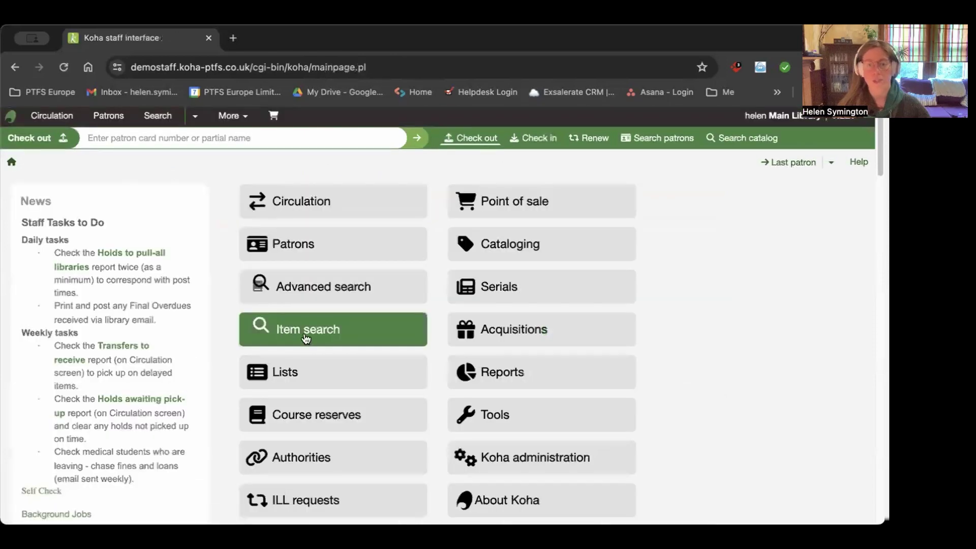
# Examine the Item search form's library, location, item type and status filters, and return to the home page.
pyautogui.click(311, 338)
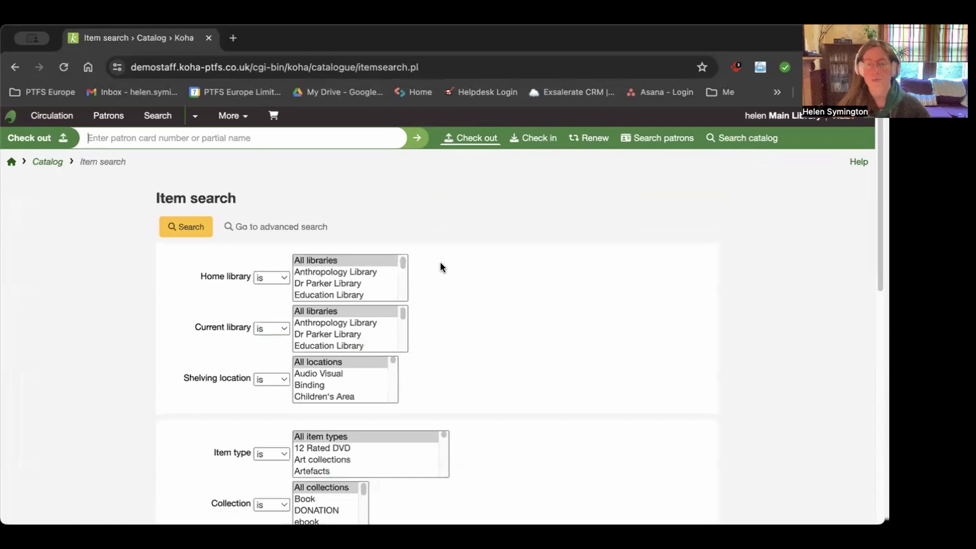
pyautogui.scroll(-5, 448, 336)
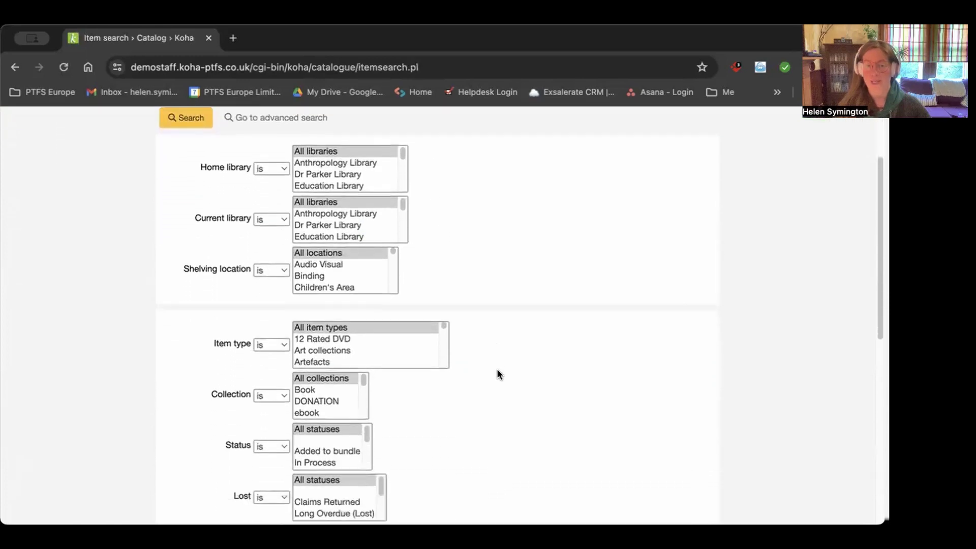
pyautogui.scroll(-5, 498, 369)
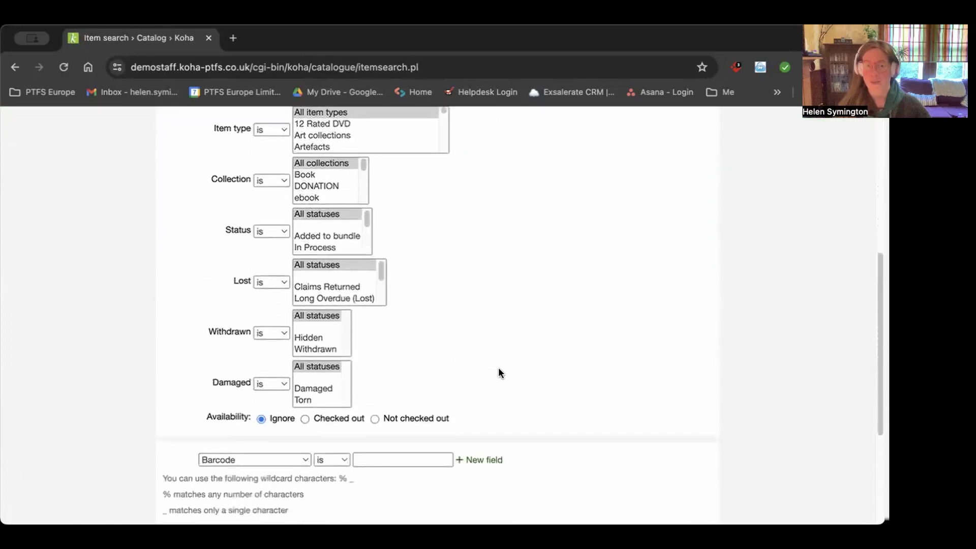
pyautogui.scroll(10, 499, 369)
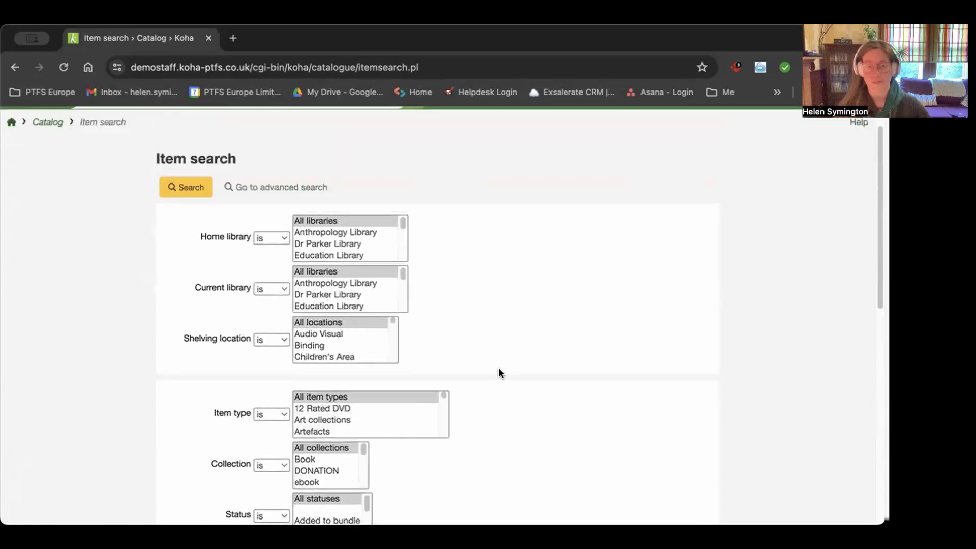
pyautogui.click(11, 163)
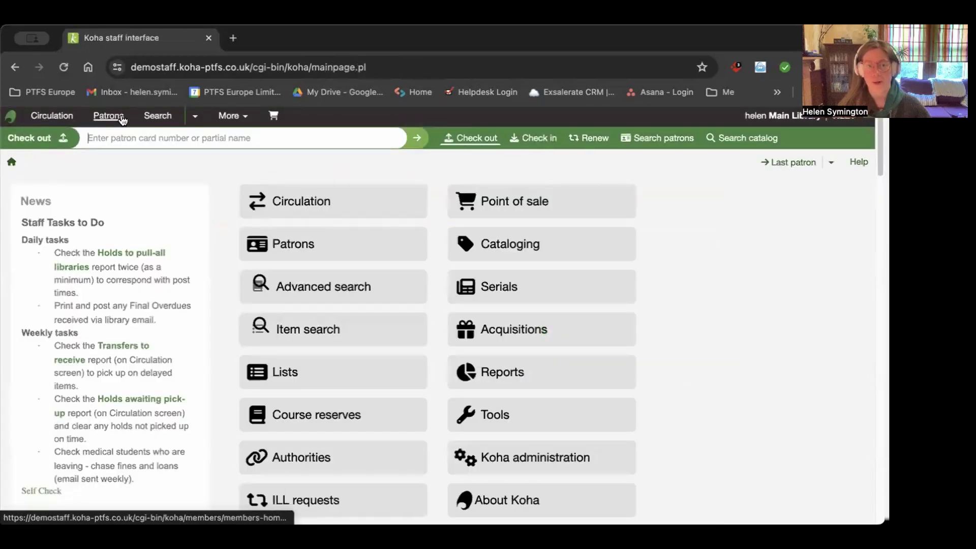
# View Advanced search from the header navigation, check its additional search options, and return to the home page.
pyautogui.click(158, 117)
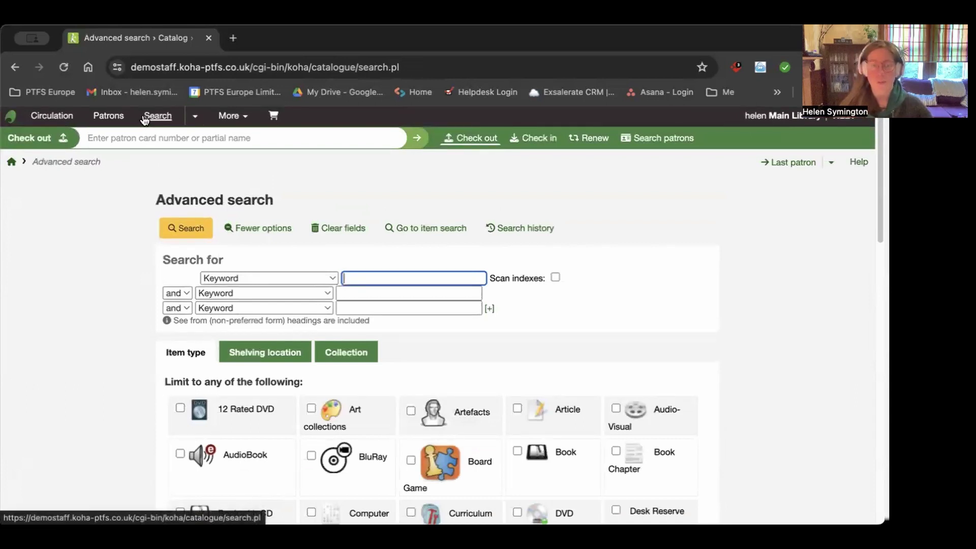
pyautogui.click(195, 120)
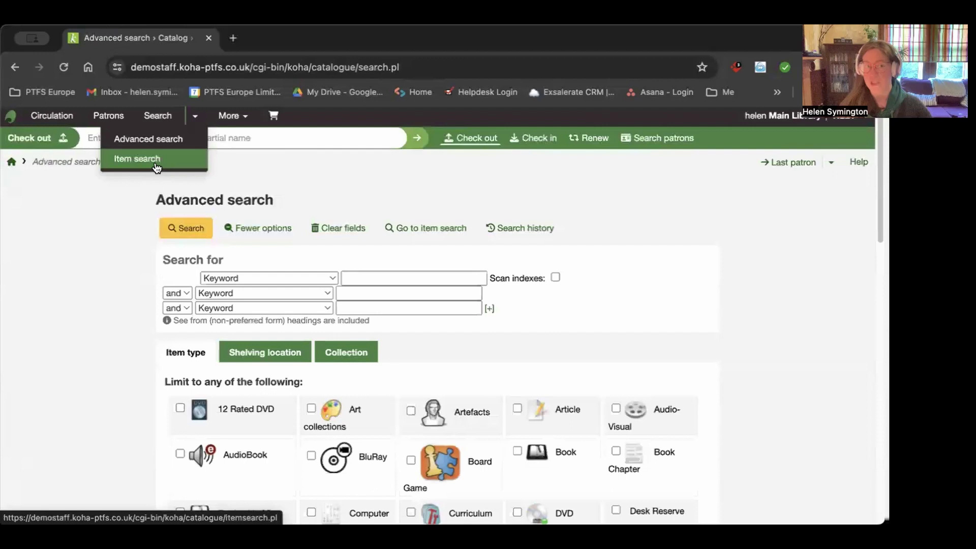
pyautogui.click(12, 164)
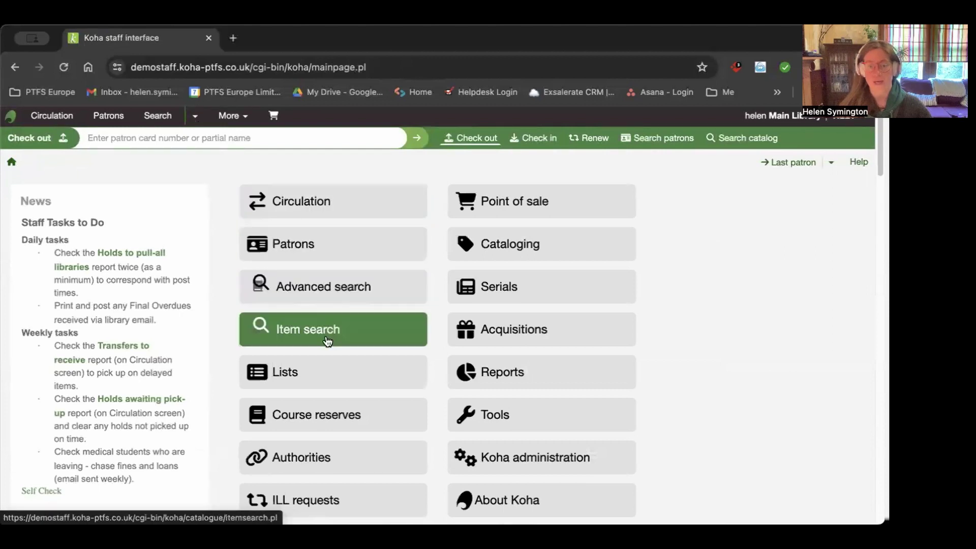
# Review the additional modules offered to the full-permission account in the header, and log out.
pyautogui.click(237, 117)
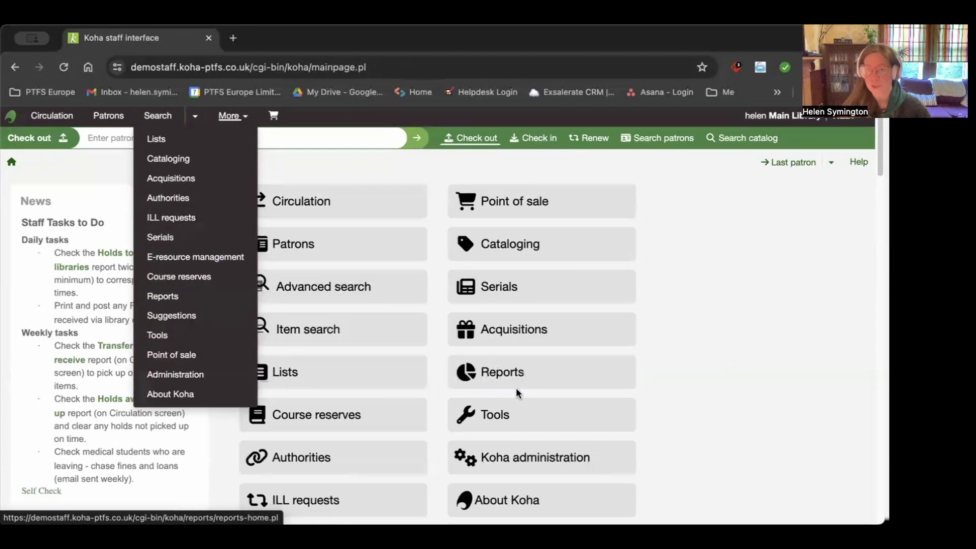
pyautogui.click(771, 116)
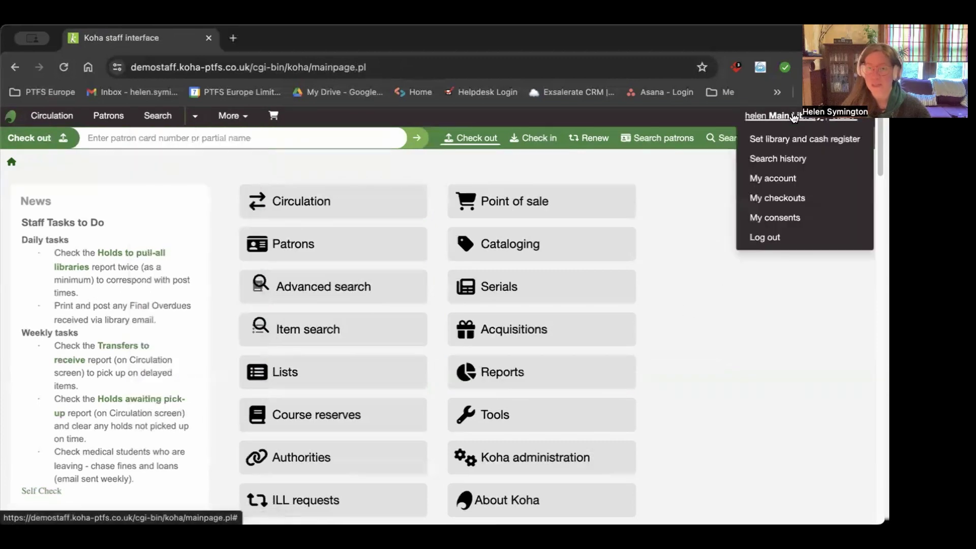
pyautogui.click(768, 235)
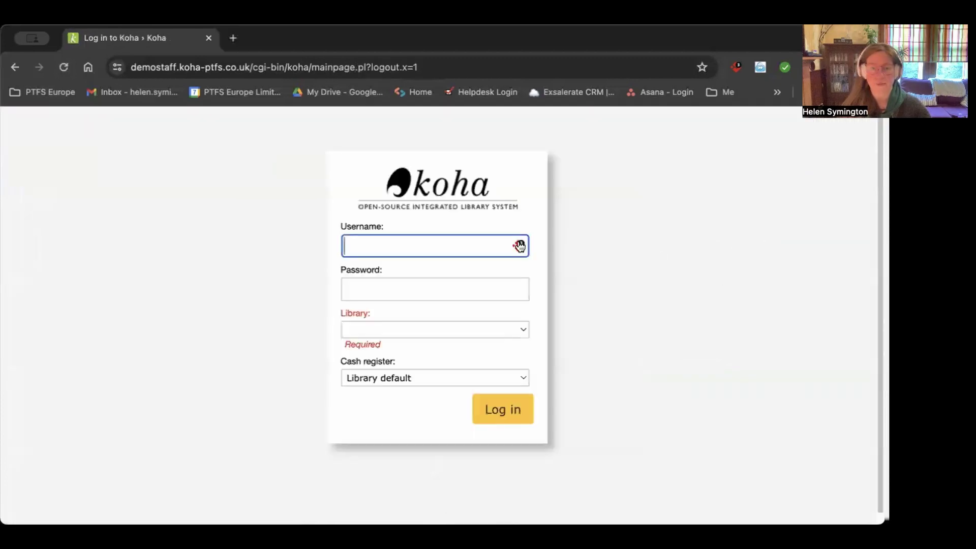
# Log in with the limited-permission staff account's saved username and password, choosing Main Library.
pyautogui.click(518, 246)
pyautogui.click(393, 312)
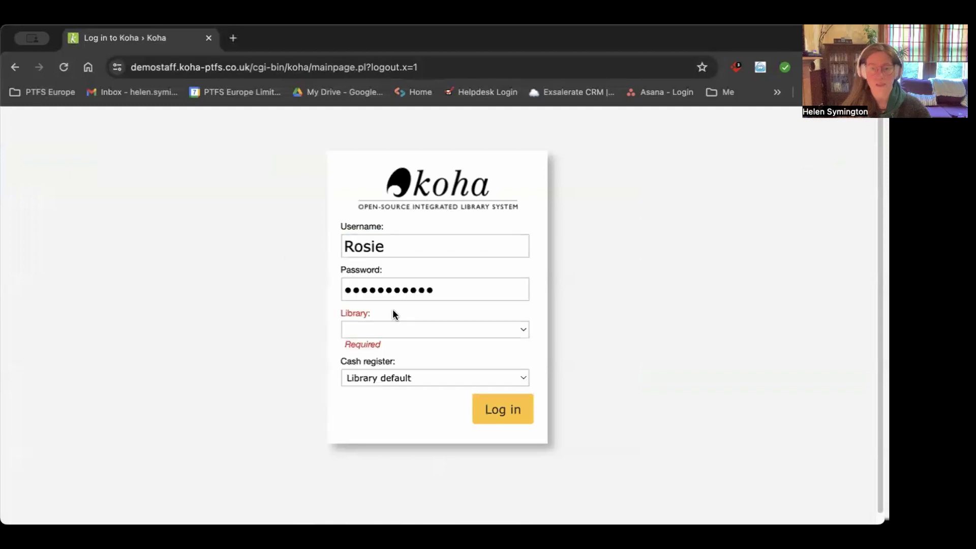
pyautogui.click(405, 330)
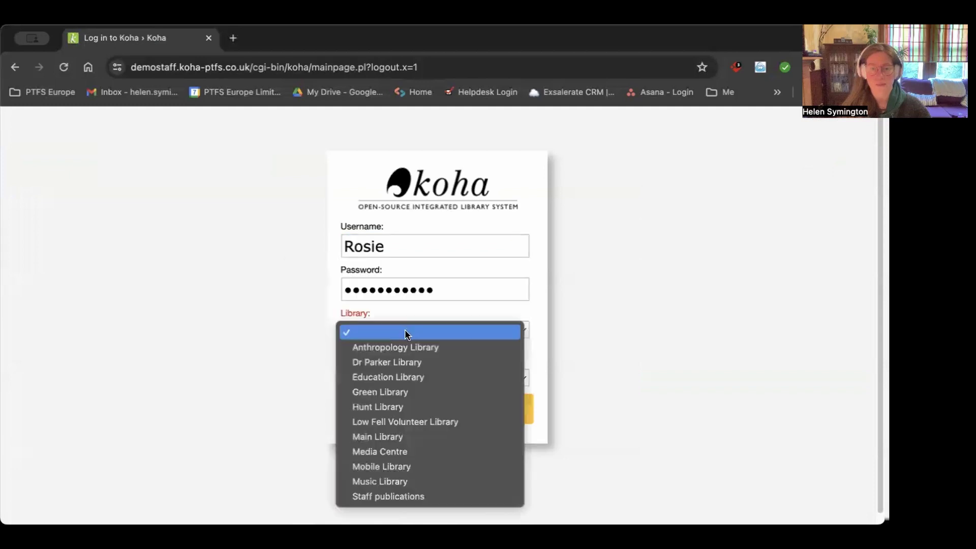
pyautogui.click(407, 436)
pyautogui.click(496, 409)
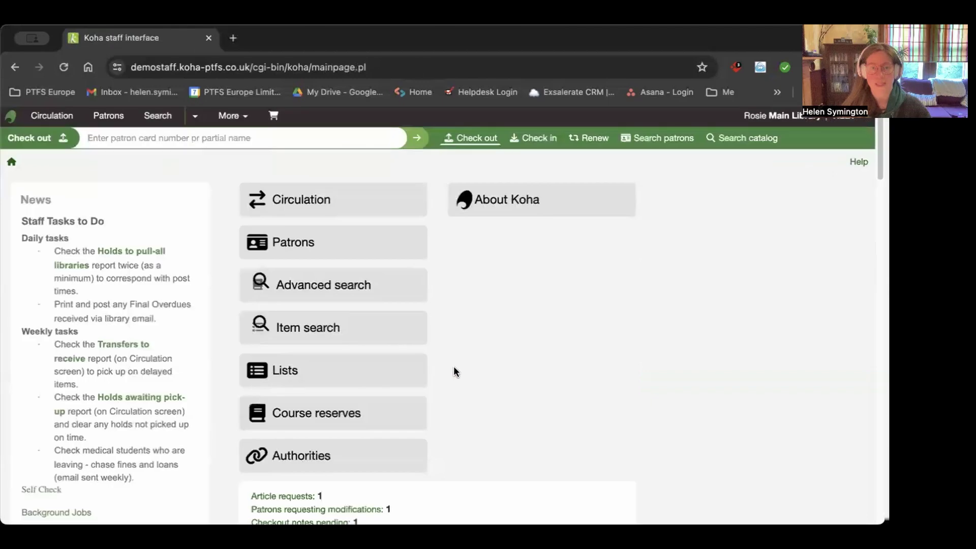
# Review the full-permission account's additional header modules again and log out of that account.
pyautogui.click(228, 116)
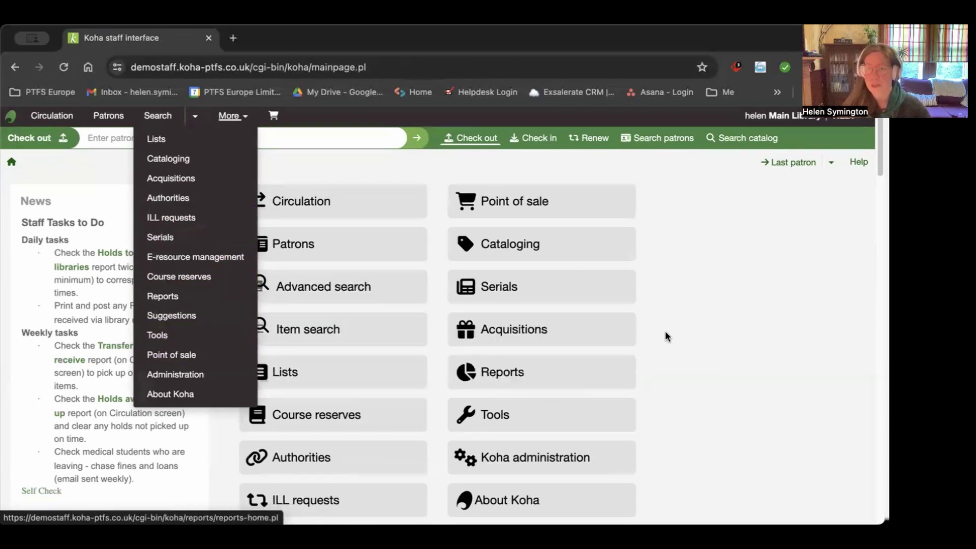
pyautogui.click(786, 116)
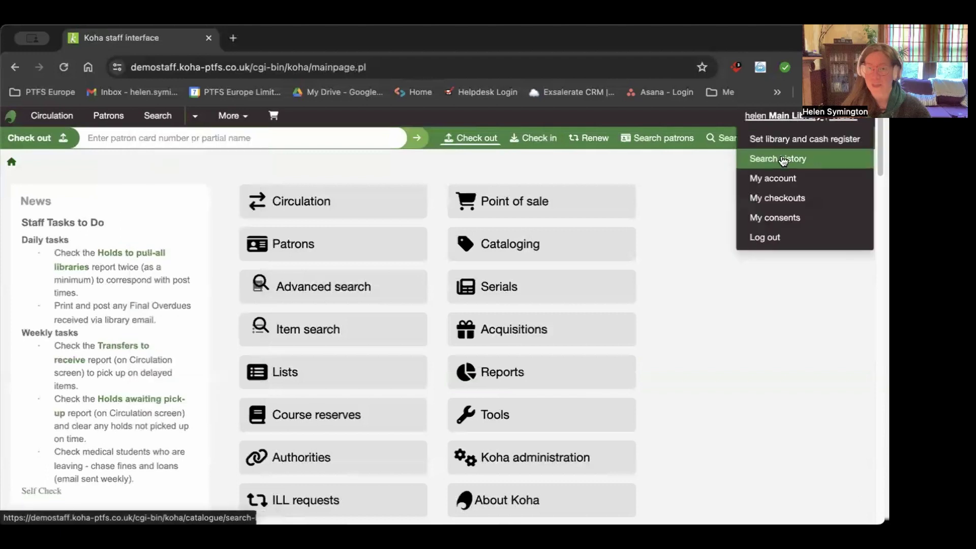
pyautogui.click(768, 237)
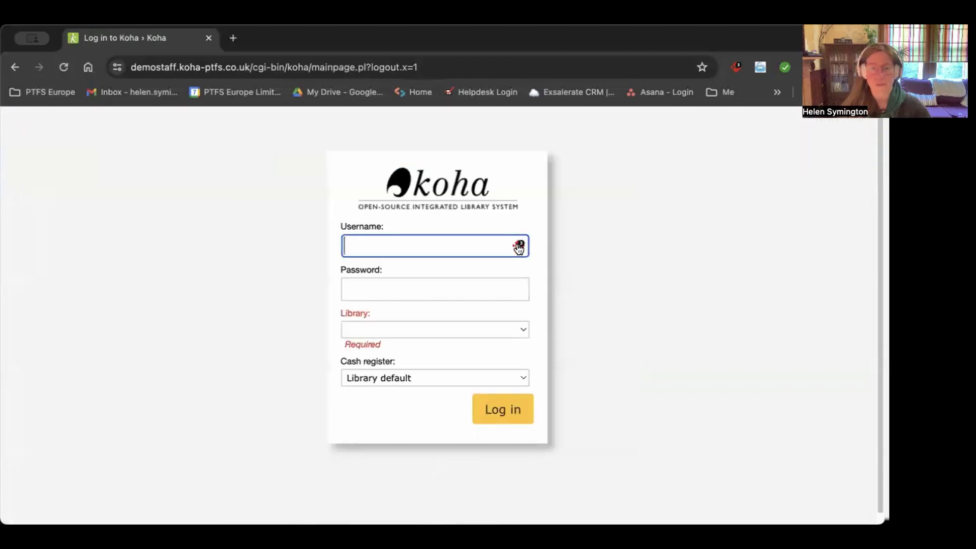
# Fill in the limited-permission account's saved username and password again, select Main Library, and log in.
pyautogui.click(519, 247)
pyautogui.click(426, 319)
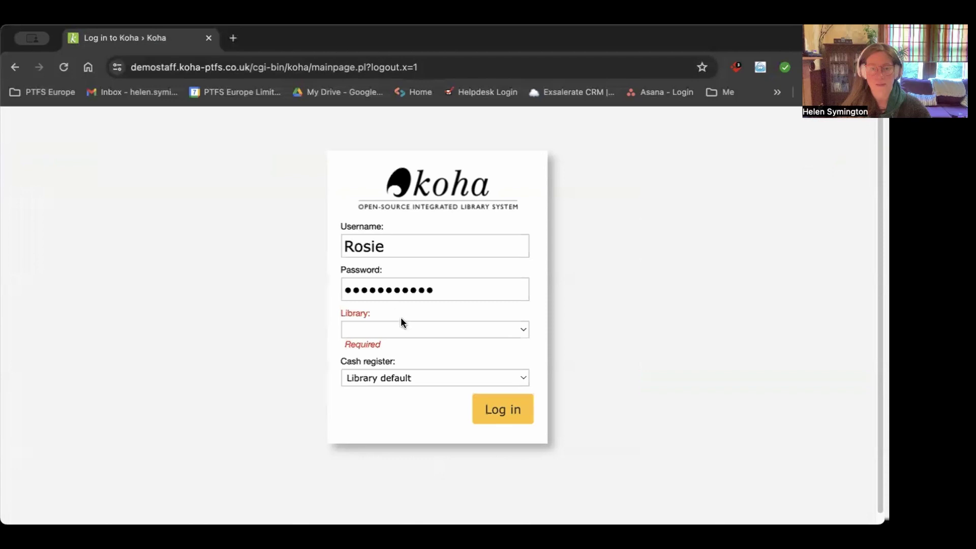
pyautogui.click(405, 329)
pyautogui.click(406, 435)
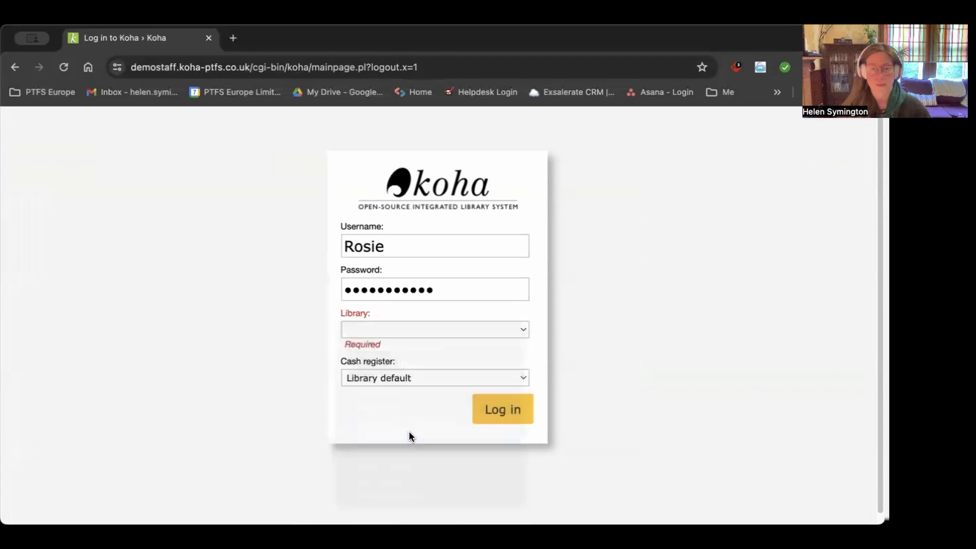
pyautogui.click(502, 413)
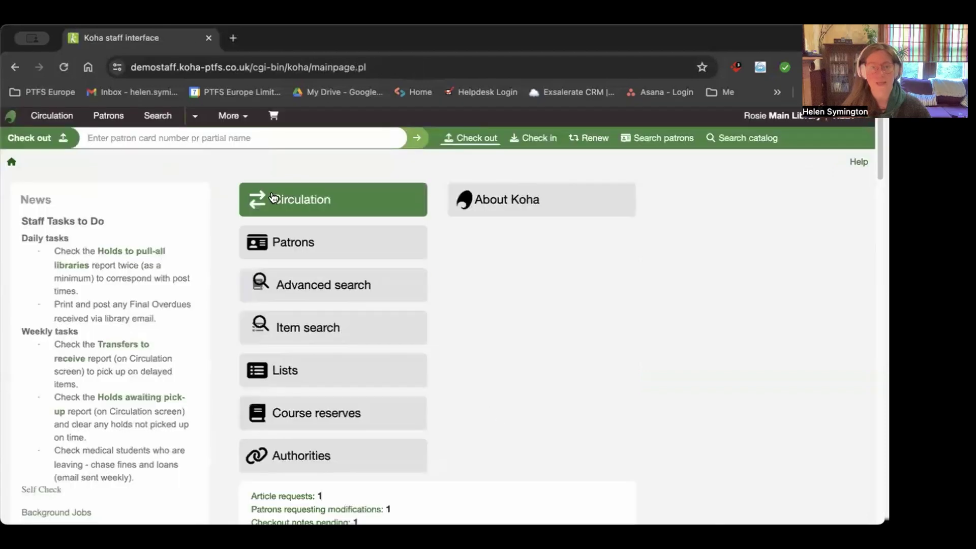
# Review the additional header modules available to the limited-permission account, and log out.
pyautogui.click(229, 118)
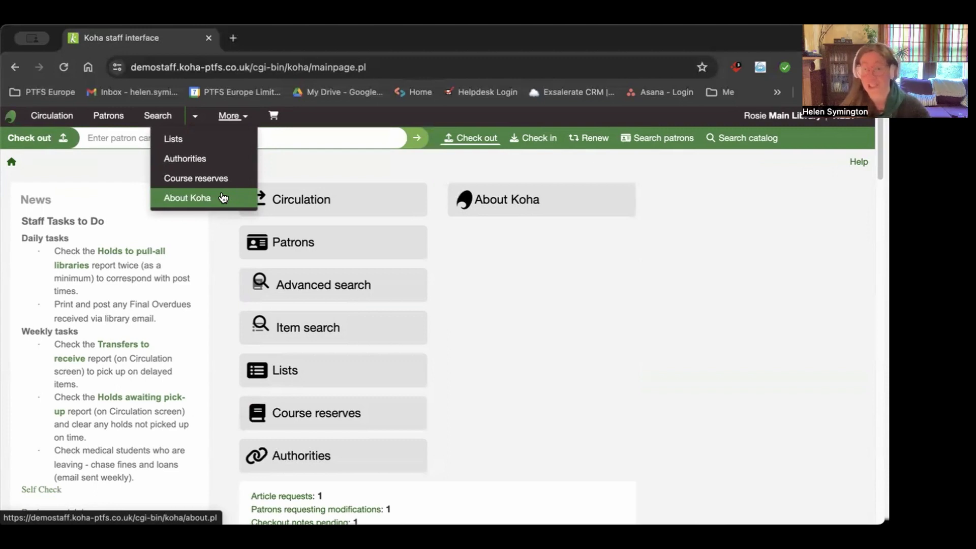
pyautogui.click(804, 124)
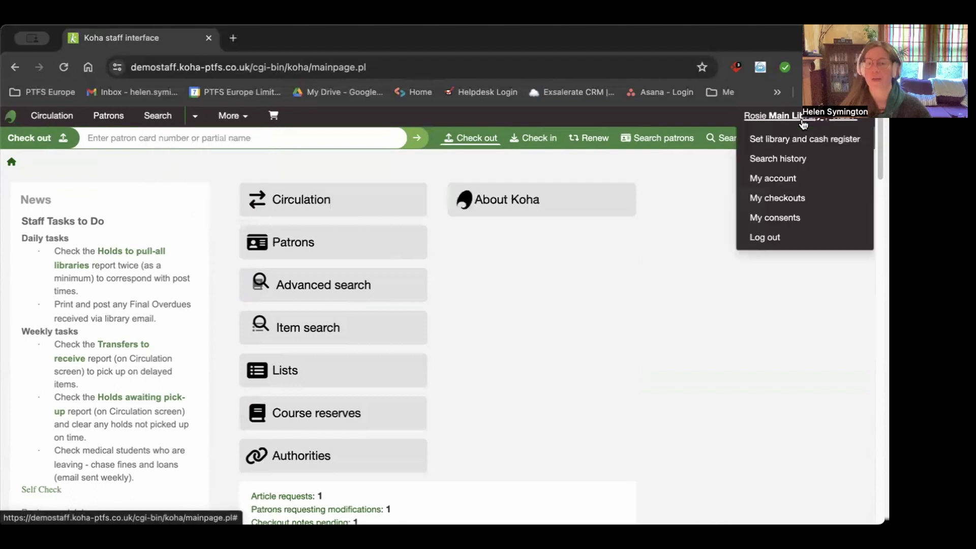
pyautogui.click(778, 237)
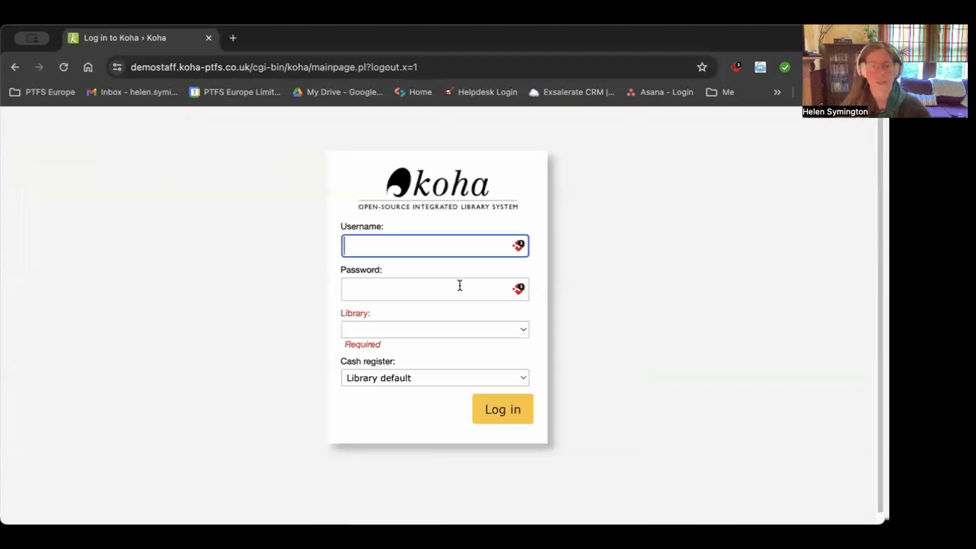
# Log back in with the full-permission staff account's saved username and password.
pyautogui.click(519, 251)
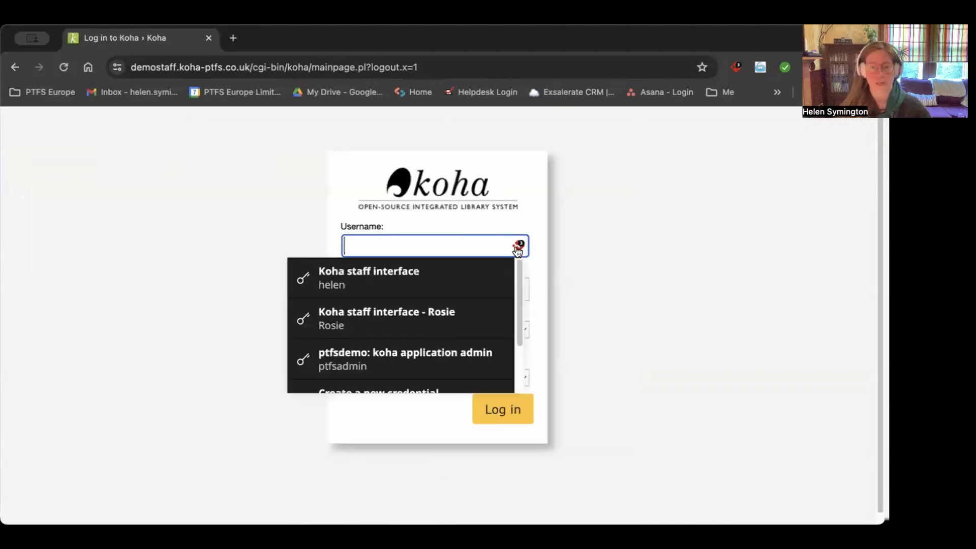
pyautogui.click(419, 277)
pyautogui.press('Return')
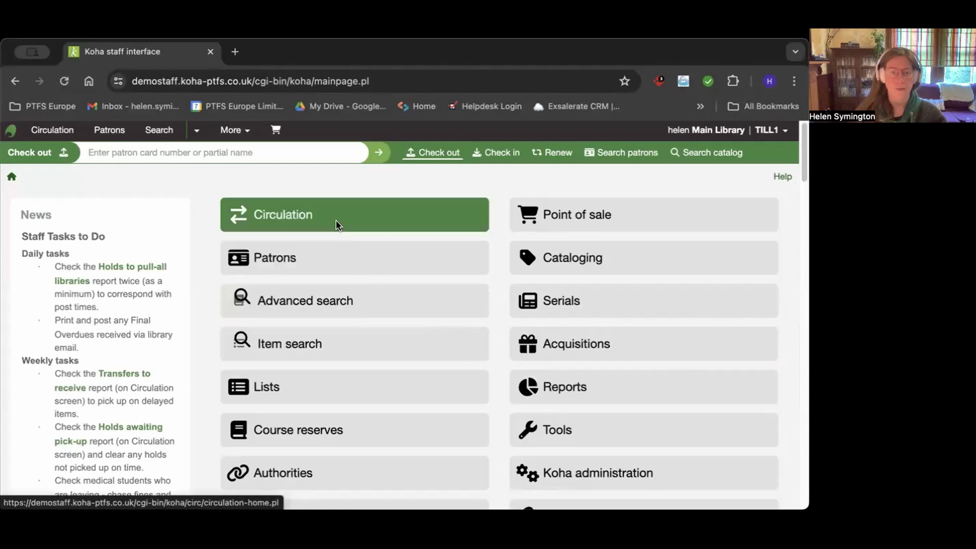
# Look up a patron by first name for checkout and open the matching staff patron's Checkouts page.
pyautogui.click(259, 149)
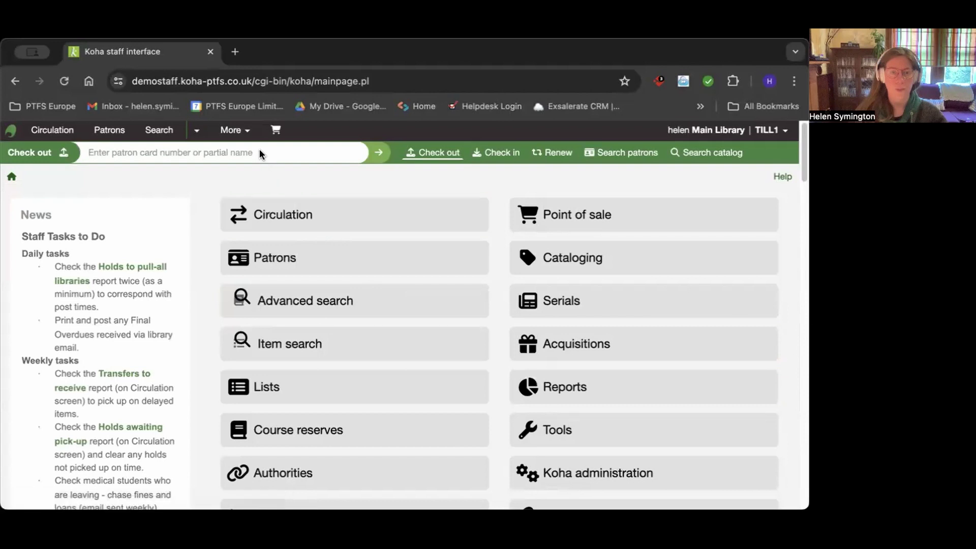
pyautogui.write('helen')
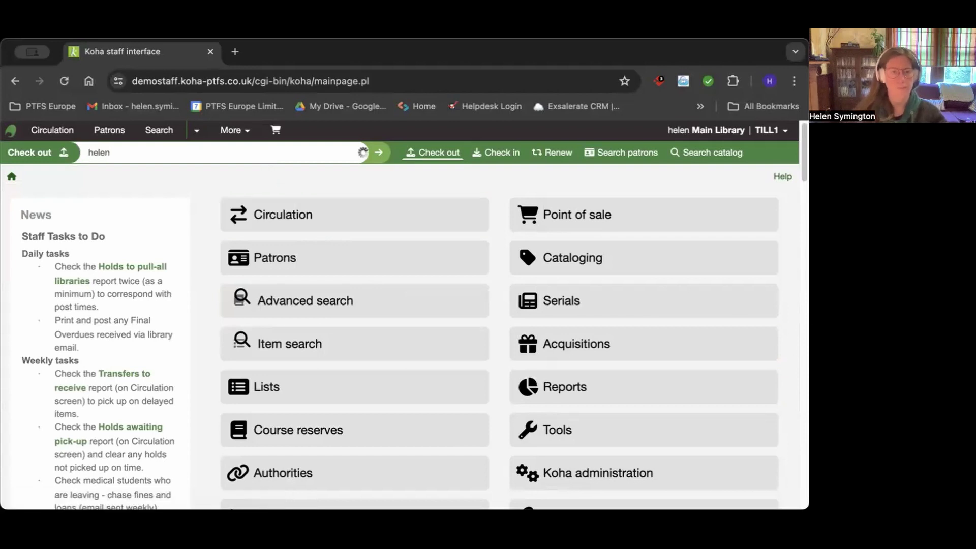
pyautogui.click(152, 245)
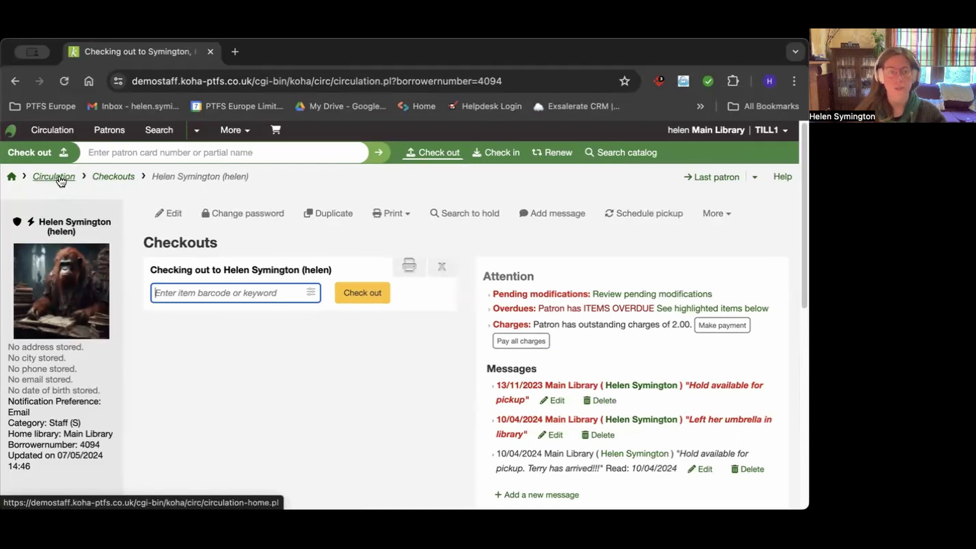
# Go back through the breadcrumb trail from the patron's record to Checkouts, Circulation and the home page.
pyautogui.click(107, 178)
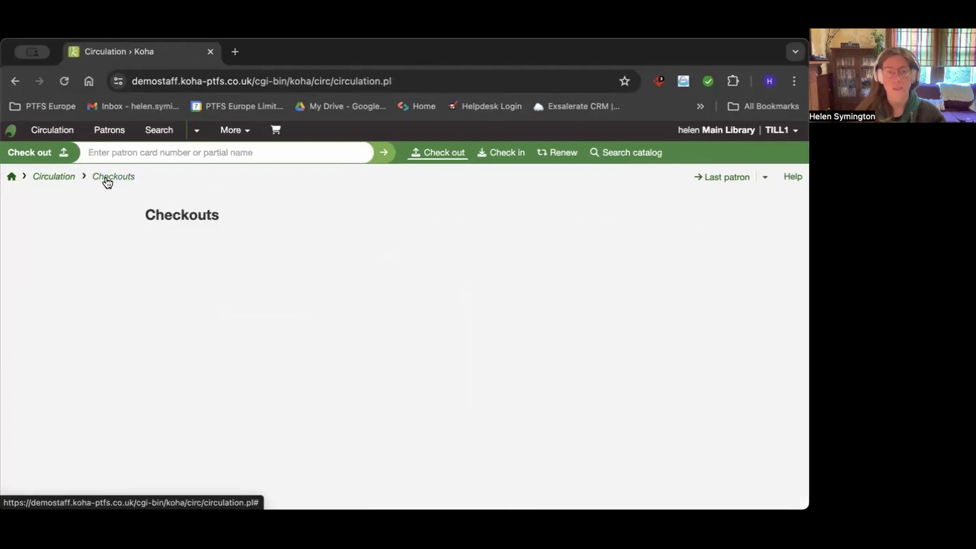
pyautogui.click(55, 176)
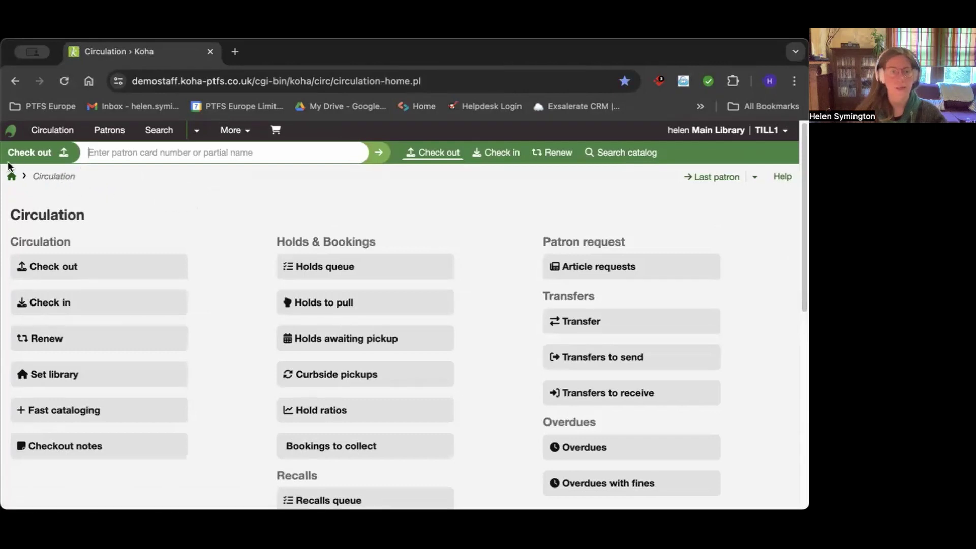
pyautogui.click(11, 176)
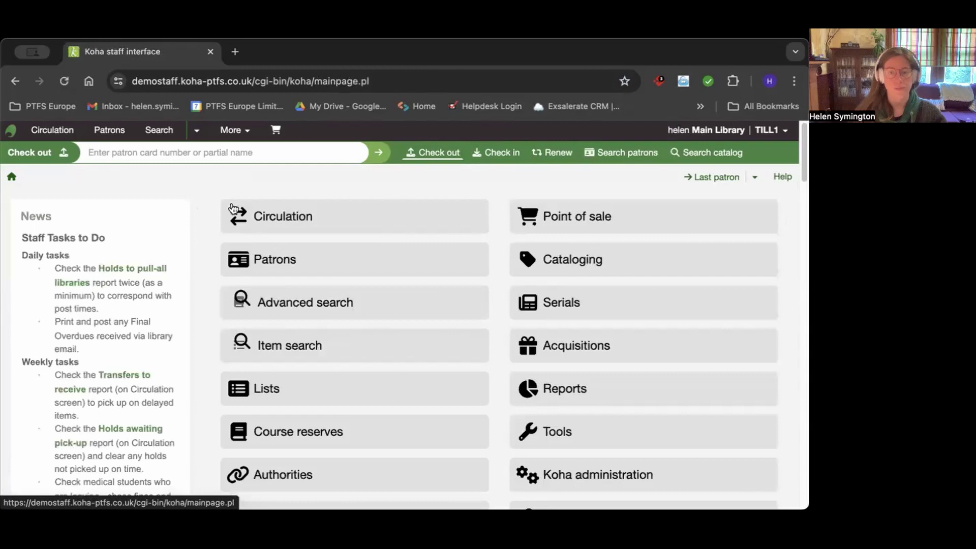
# Open the Reports module and load the Circulation module in a new browser tab.
pyautogui.click(546, 390)
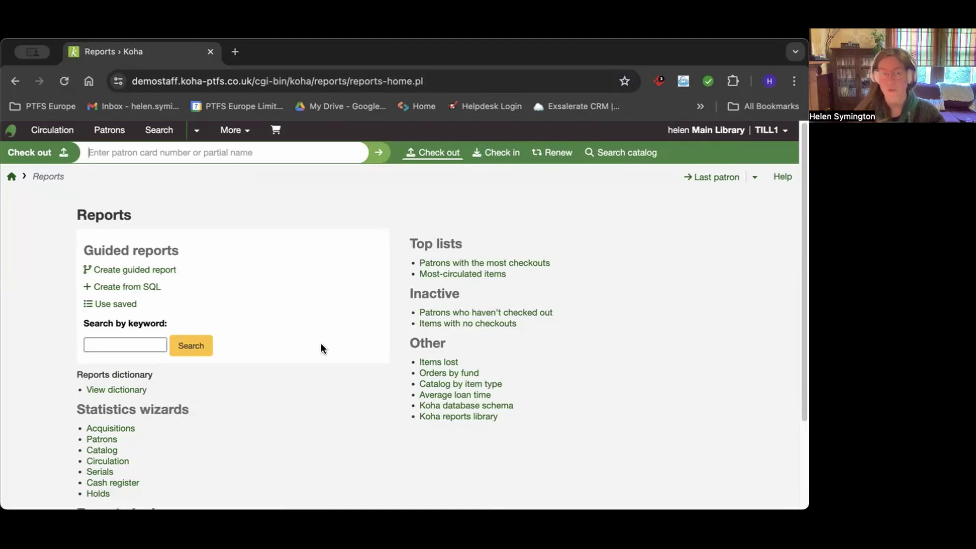
pyautogui.rightClick(61, 132)
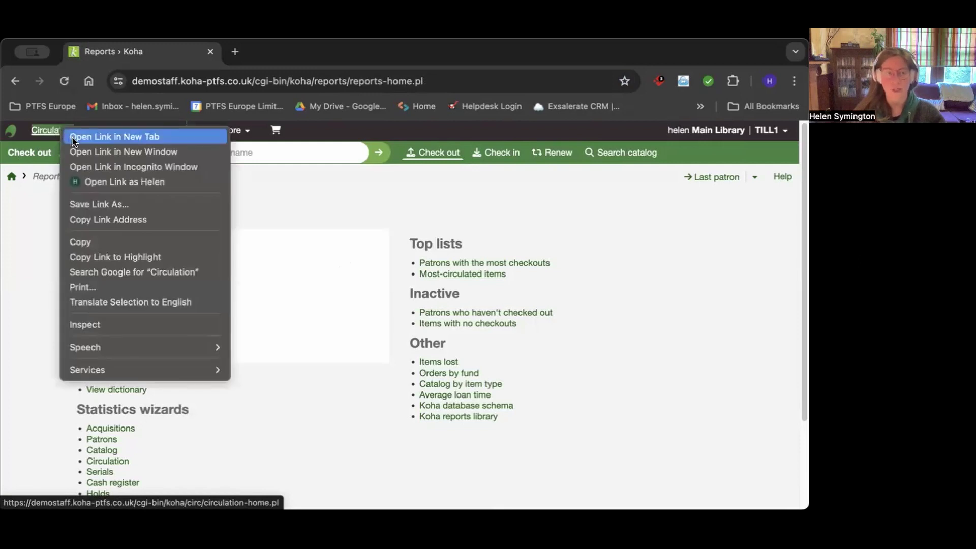
pyautogui.click(73, 141)
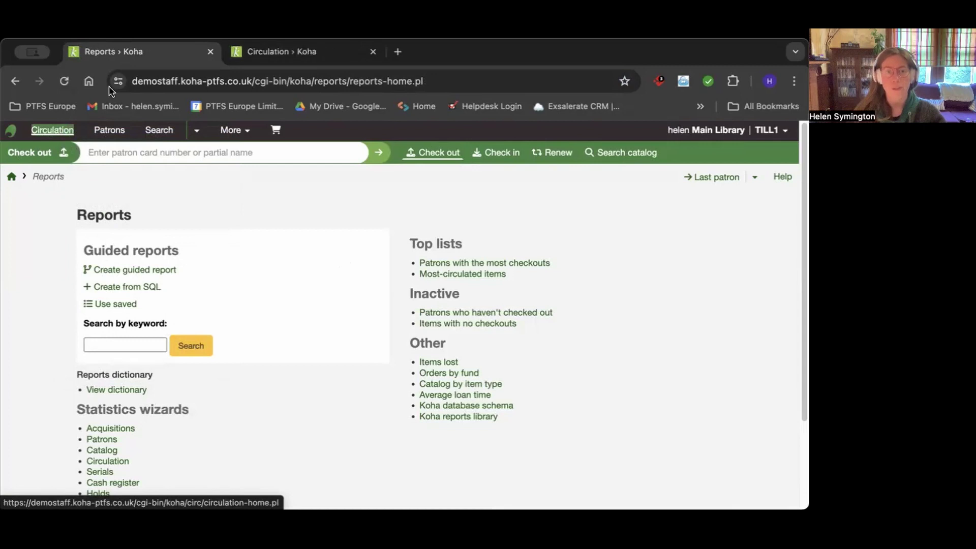
# Switch between the Circulation and Reports browser tabs, ending on the Circulation page.
pyautogui.click(255, 55)
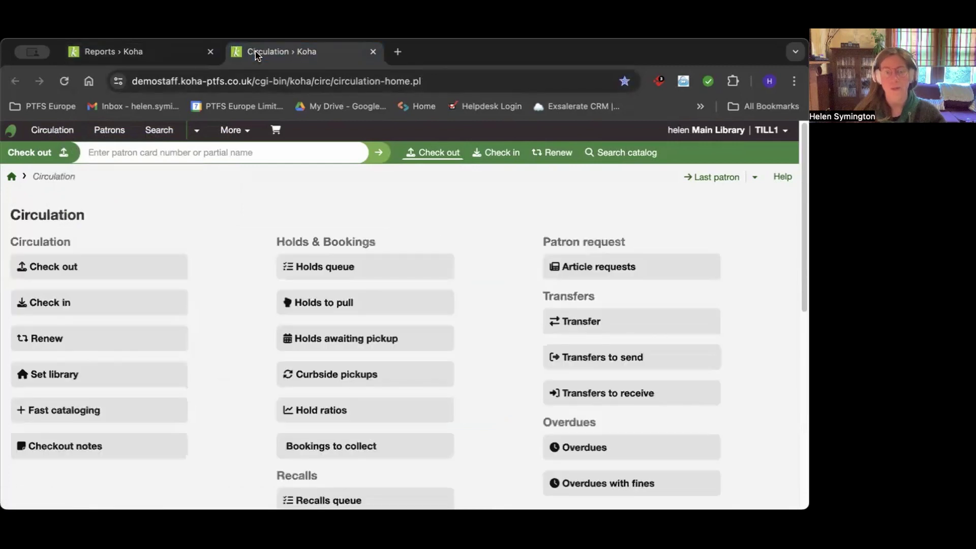
pyautogui.click(171, 53)
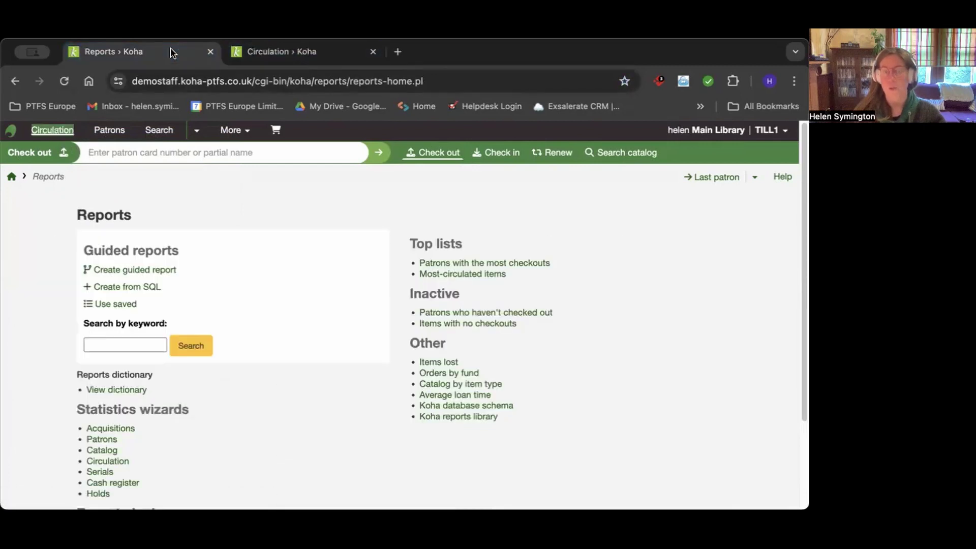
pyautogui.click(262, 55)
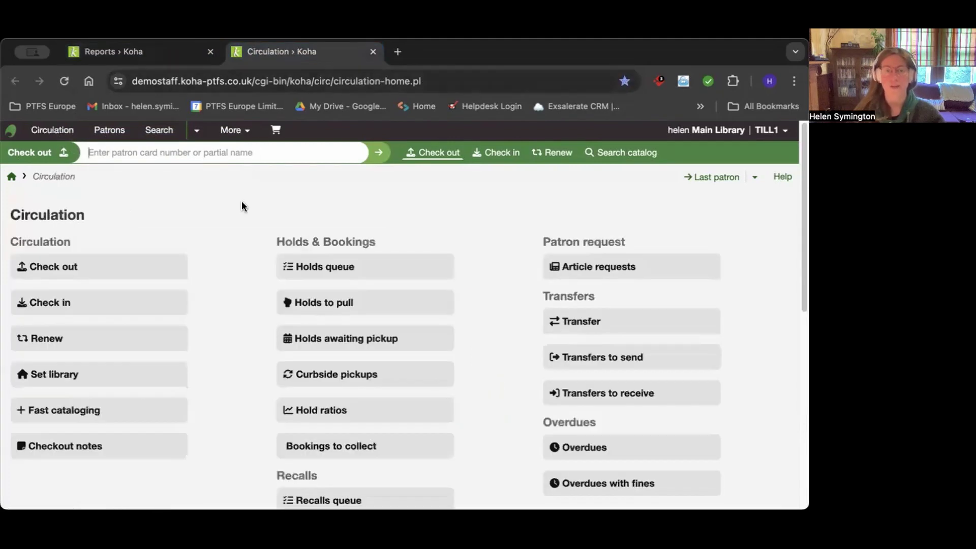